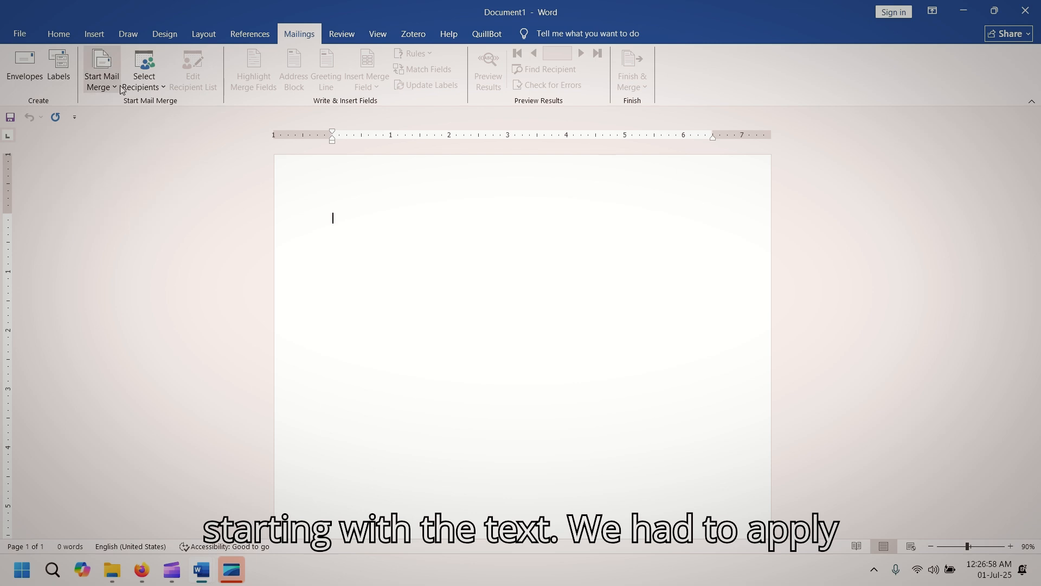
Step: Close the blank document to return to the invitation letter in Mail Merge.docx
click(118, 88)
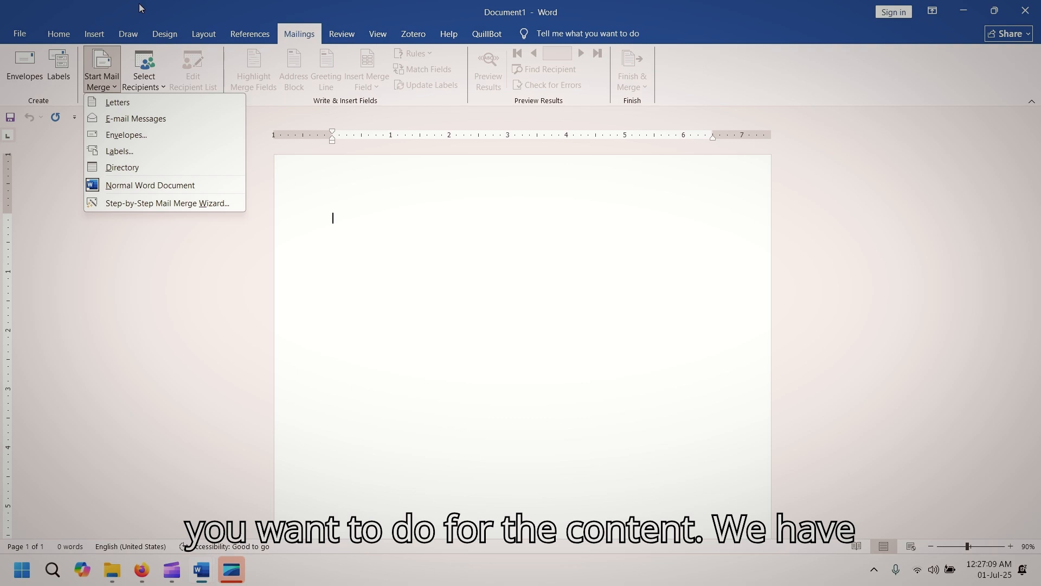
click(139, 3)
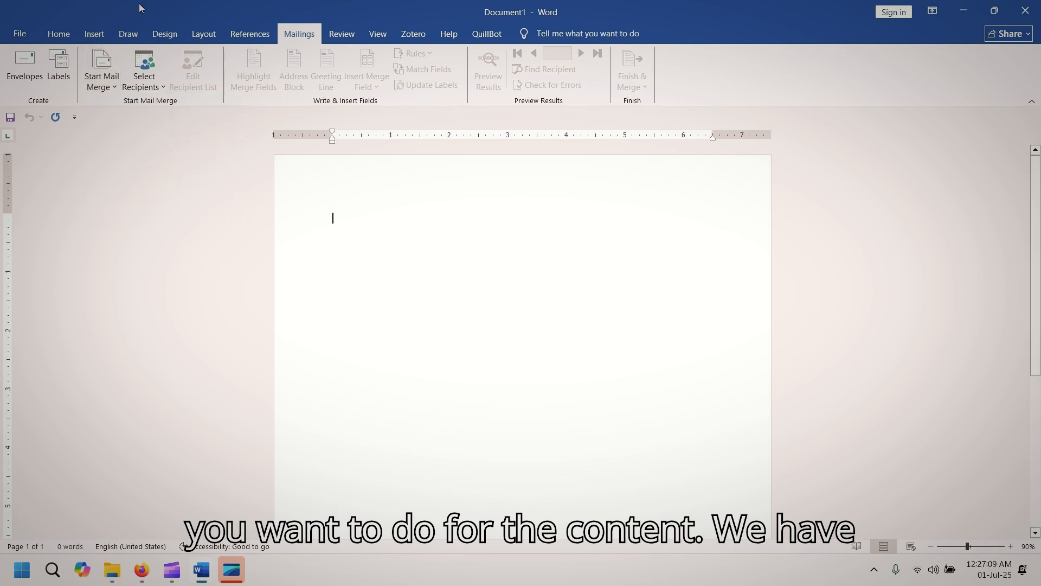
click(1027, 7)
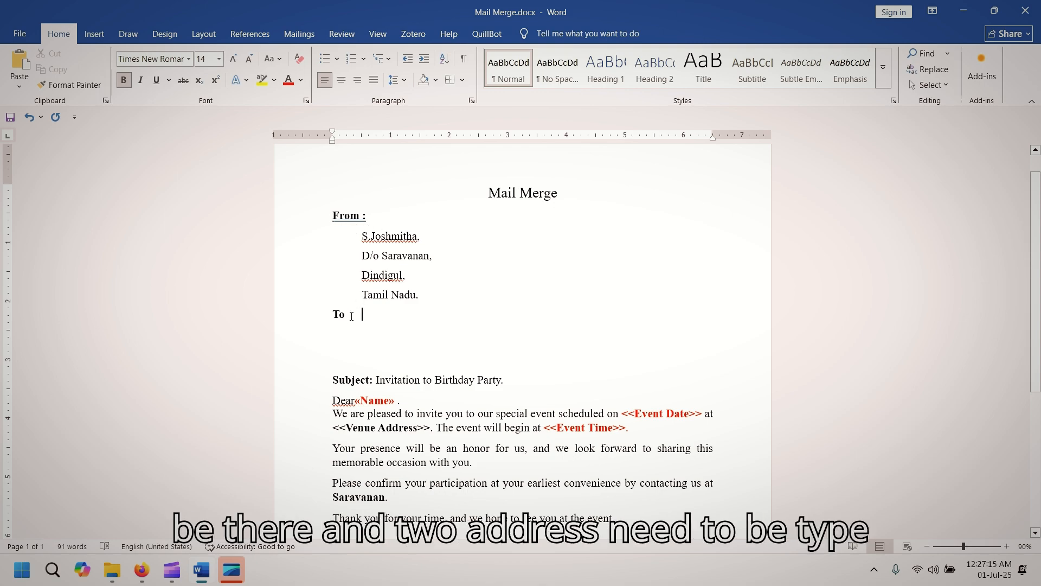
Step: Add a colon after the "To" heading and look over the body of the invitation letter
text(:)
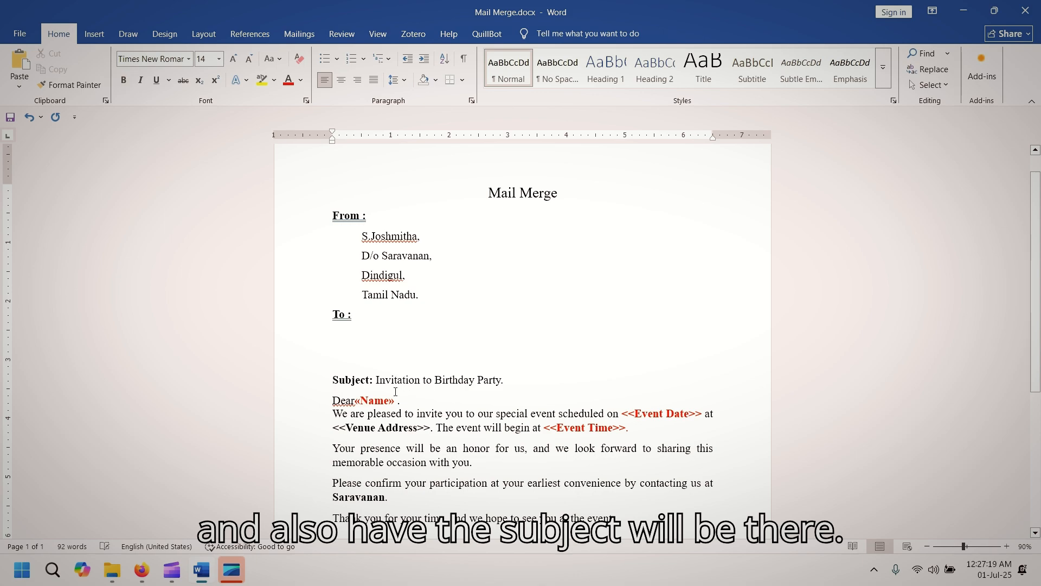
click(395, 391)
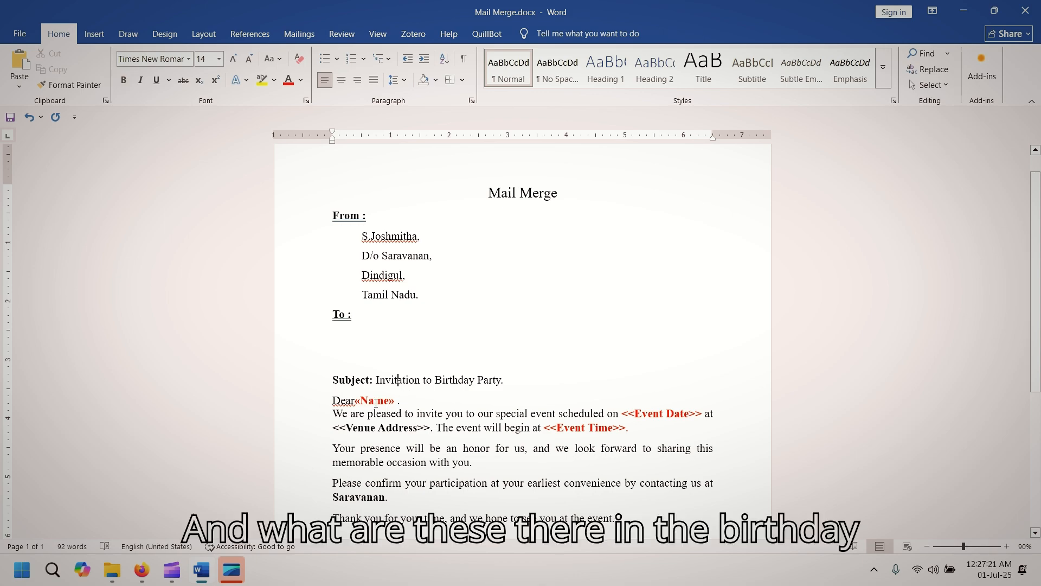
scroll(448, 344, down, 1)
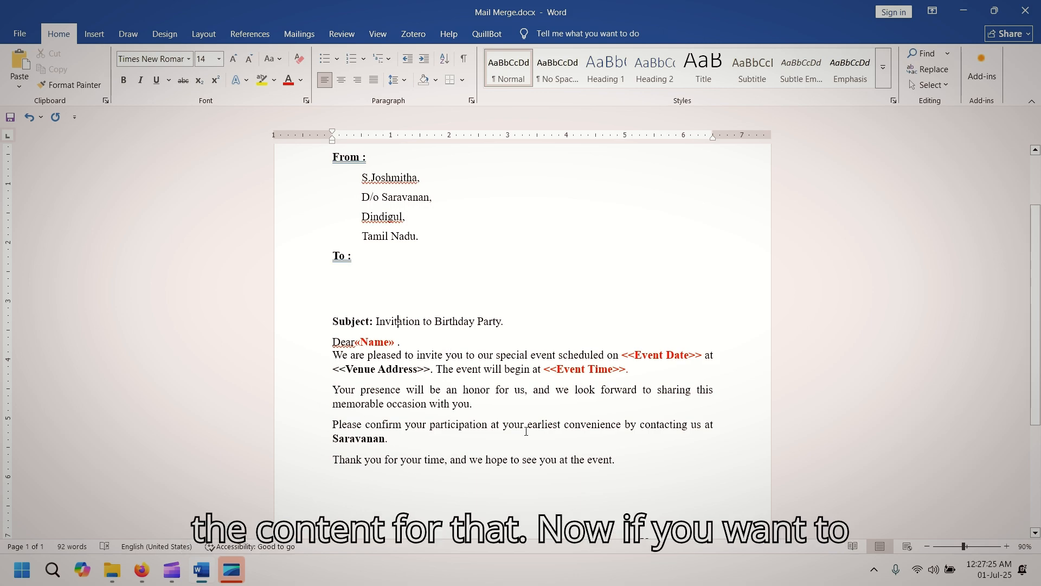
scroll(526, 431, up, 1)
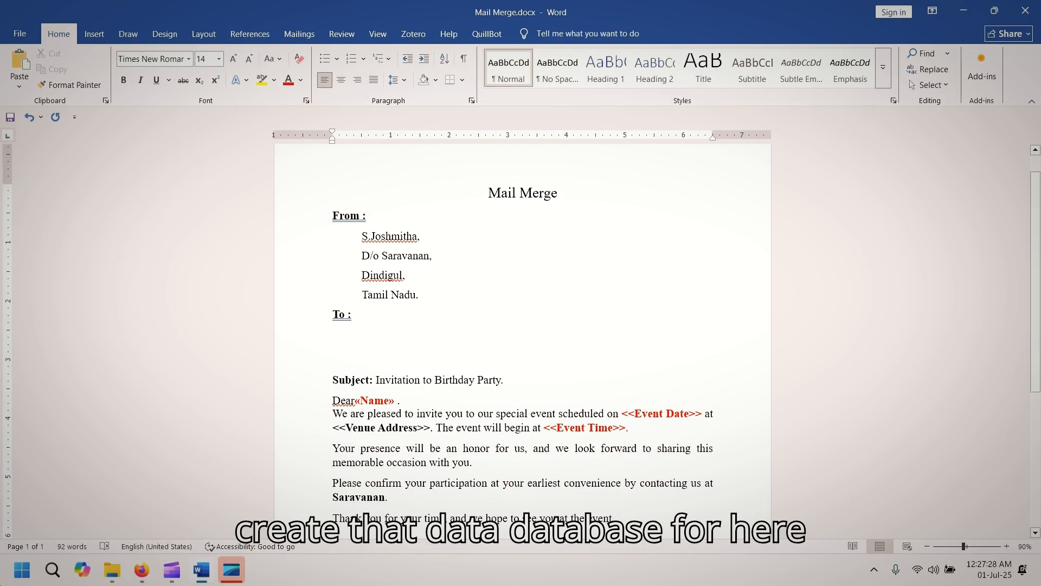
Step: Switch to Excel and open Address data.xlsx from Downloads as read-only in a maximized window
click(22, 569)
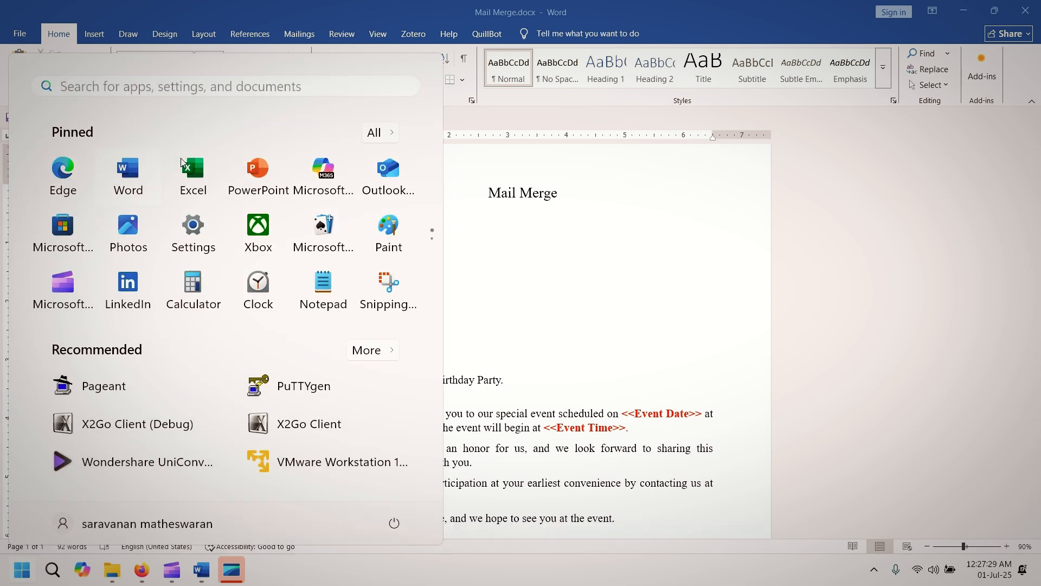
click(212, 164)
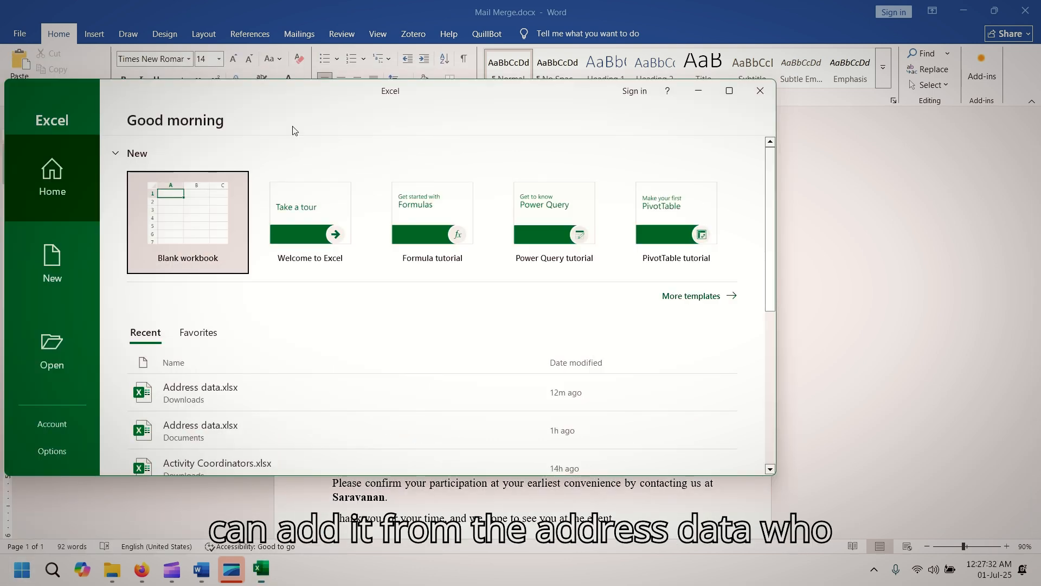
click(206, 388)
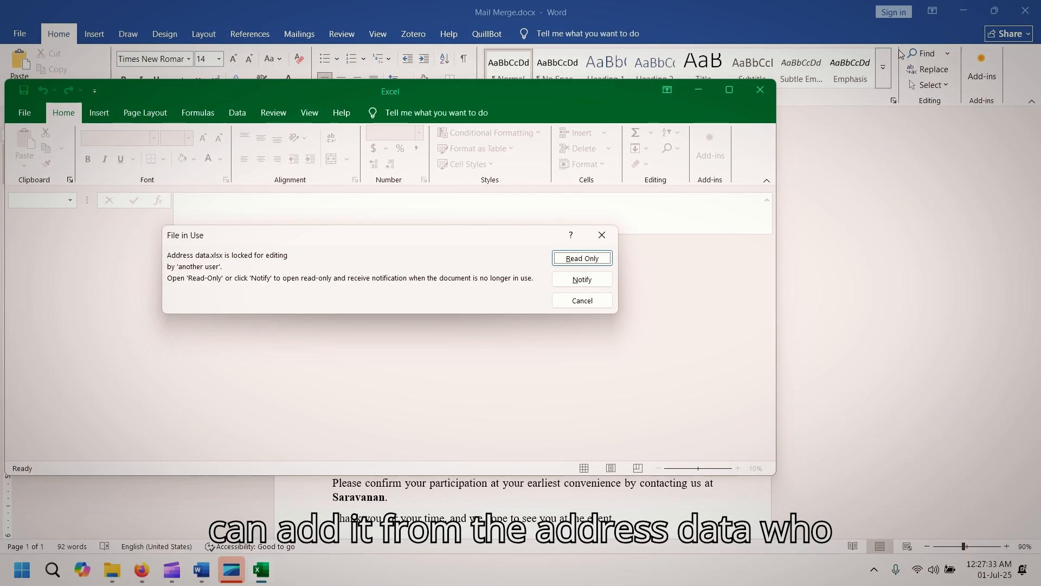
click(595, 259)
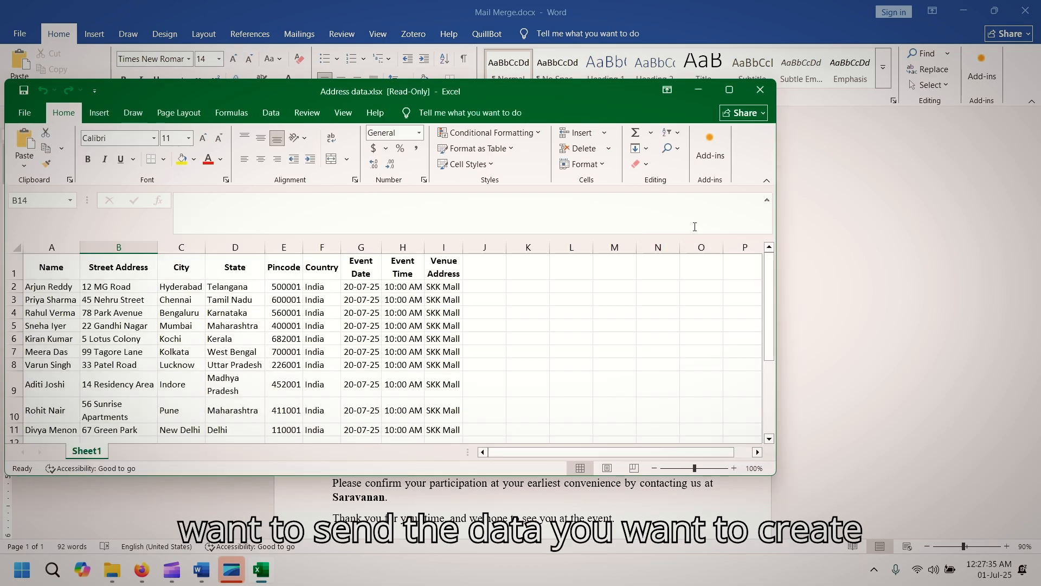
click(730, 90)
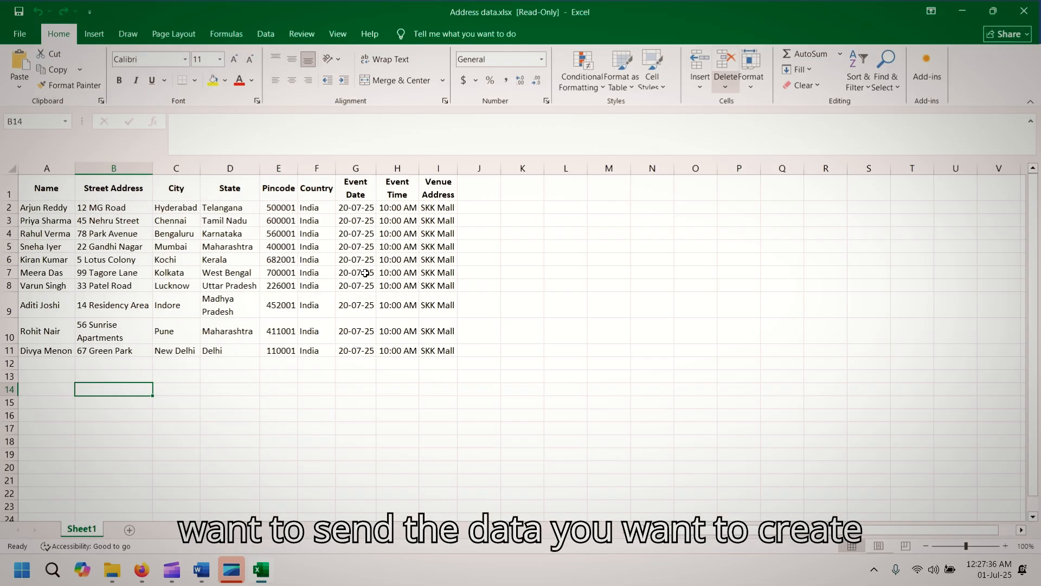
Step: Examine the column headings from Name to Venue Address and the recipient records in rows 2 to 11
click(55, 192)
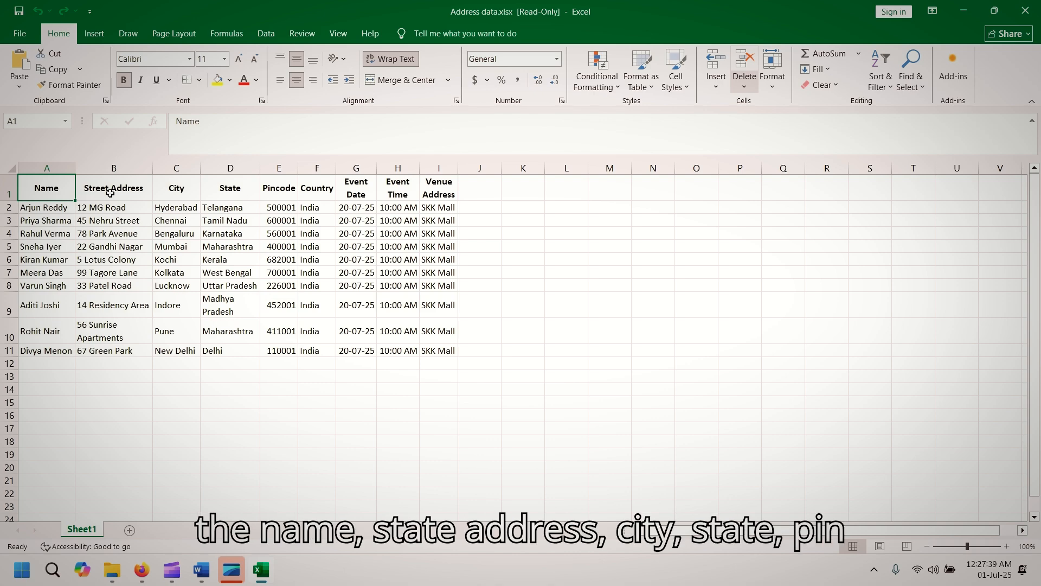
click(235, 190)
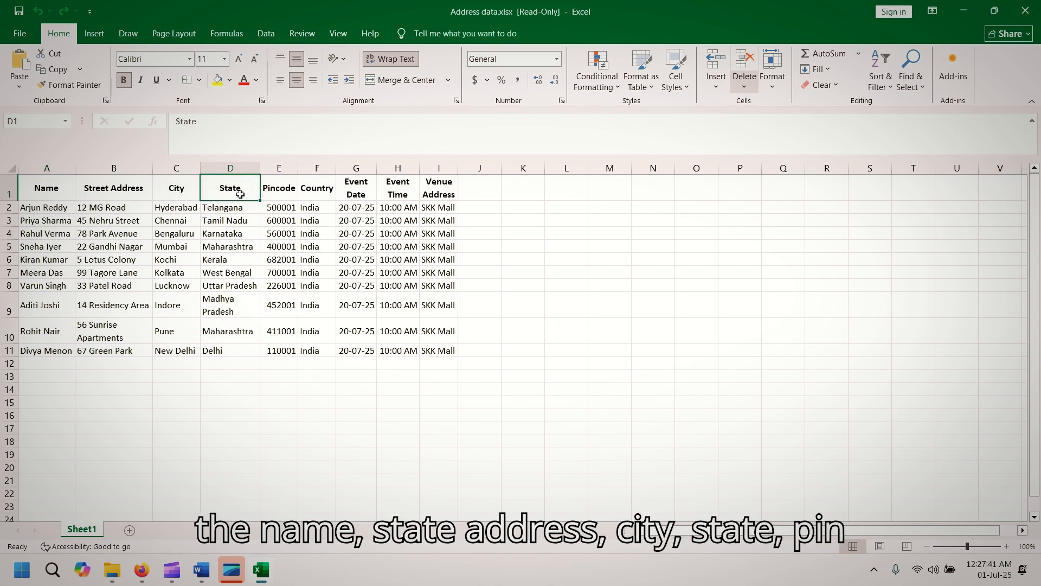
click(278, 190)
click(317, 190)
click(357, 187)
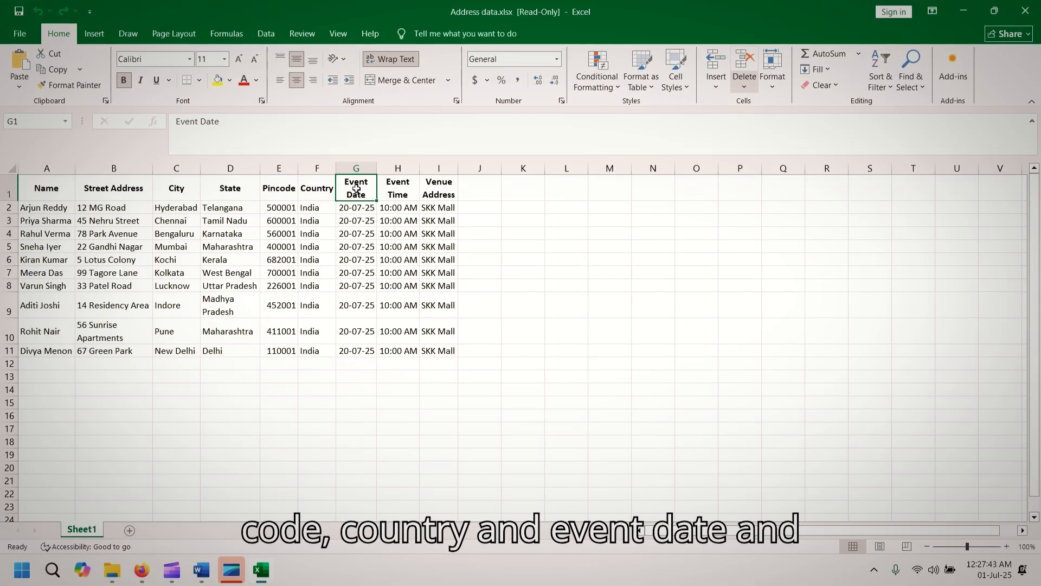
click(413, 188)
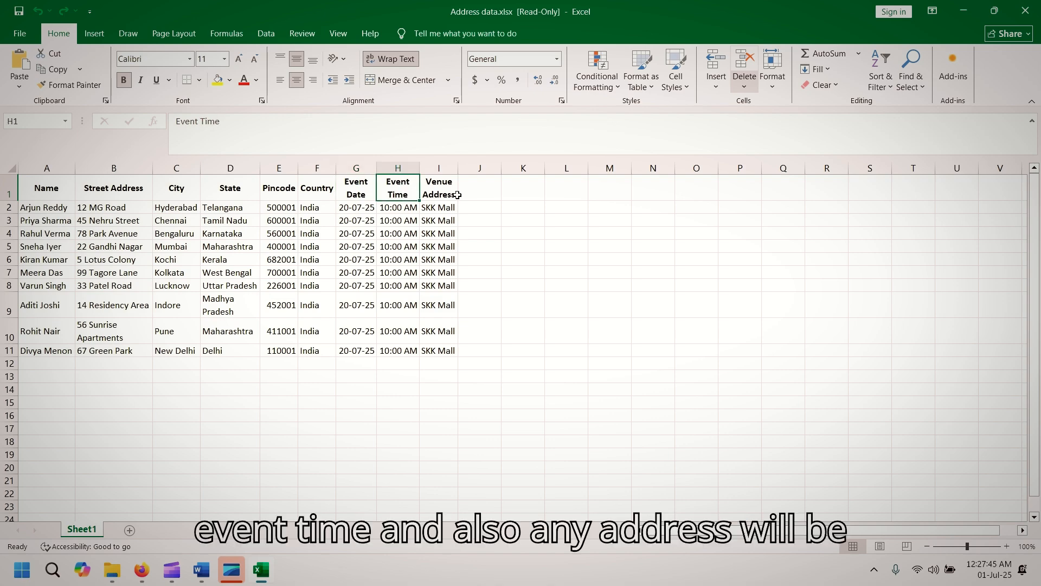
click(441, 190)
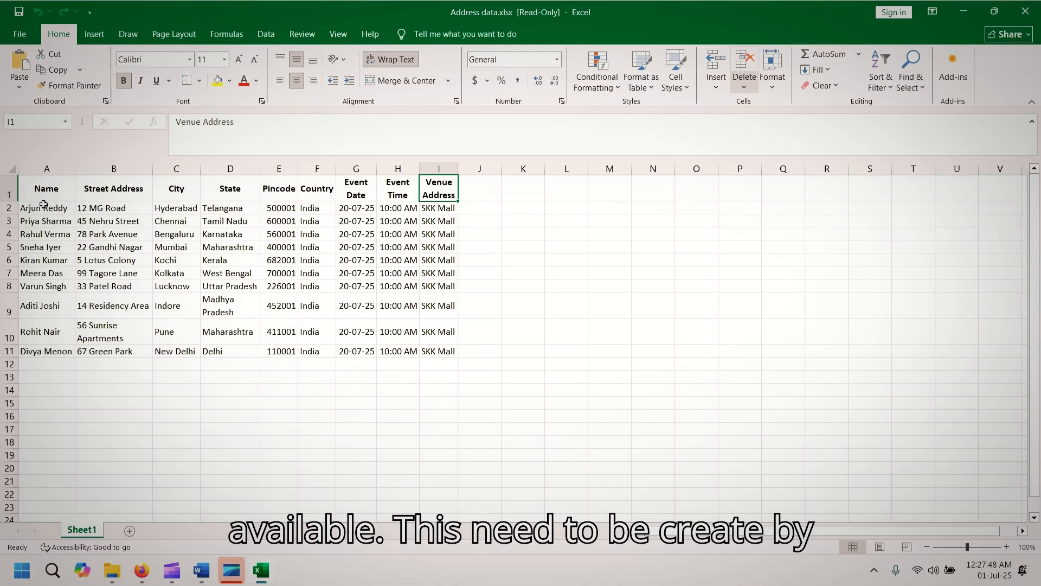
drag(44, 207, 436, 351)
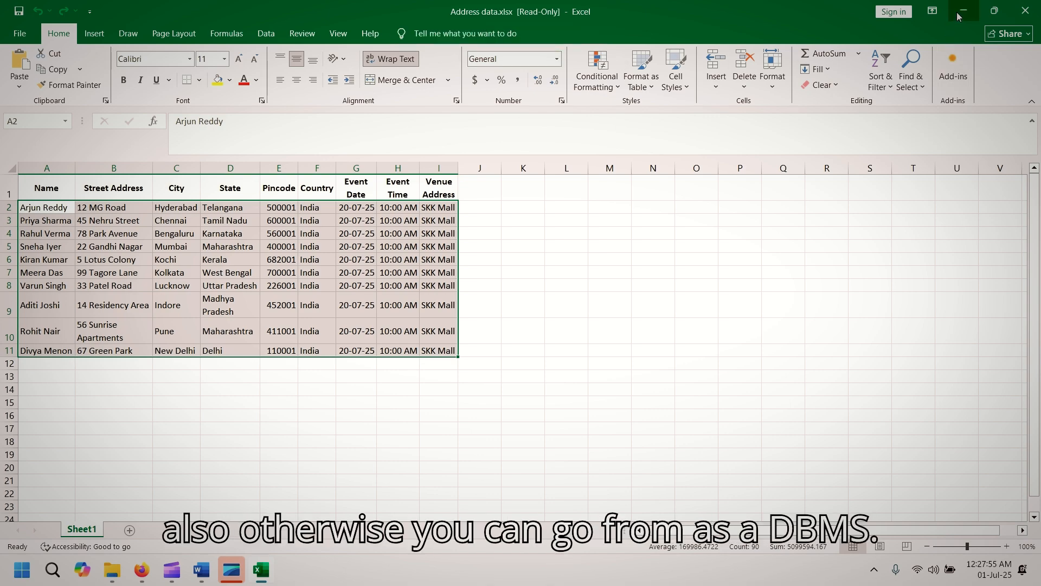
Step: Switch back to the letter in Word and set its mail merge type to Normal Word Document
click(202, 570)
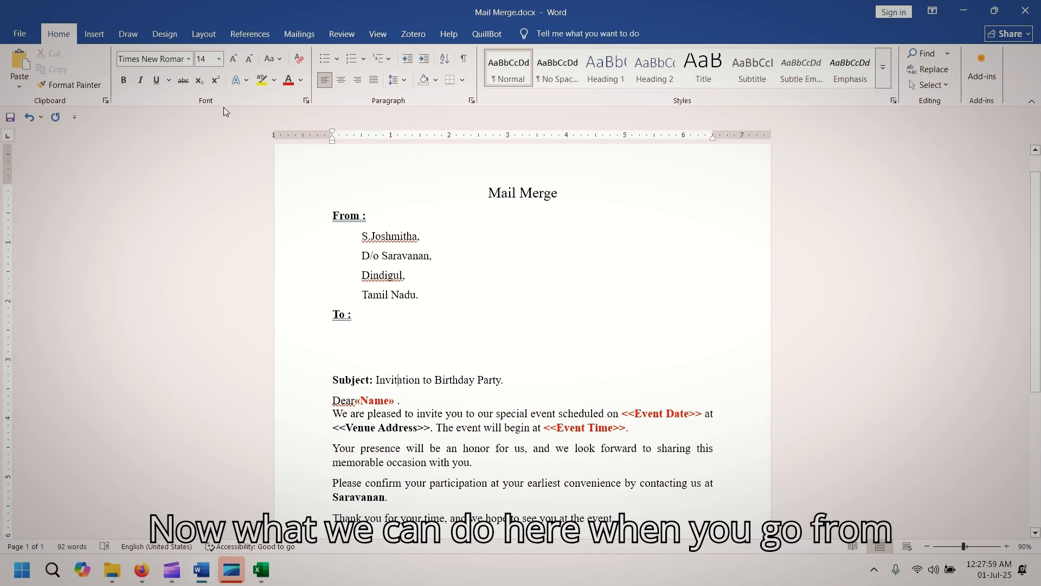
click(299, 34)
click(121, 89)
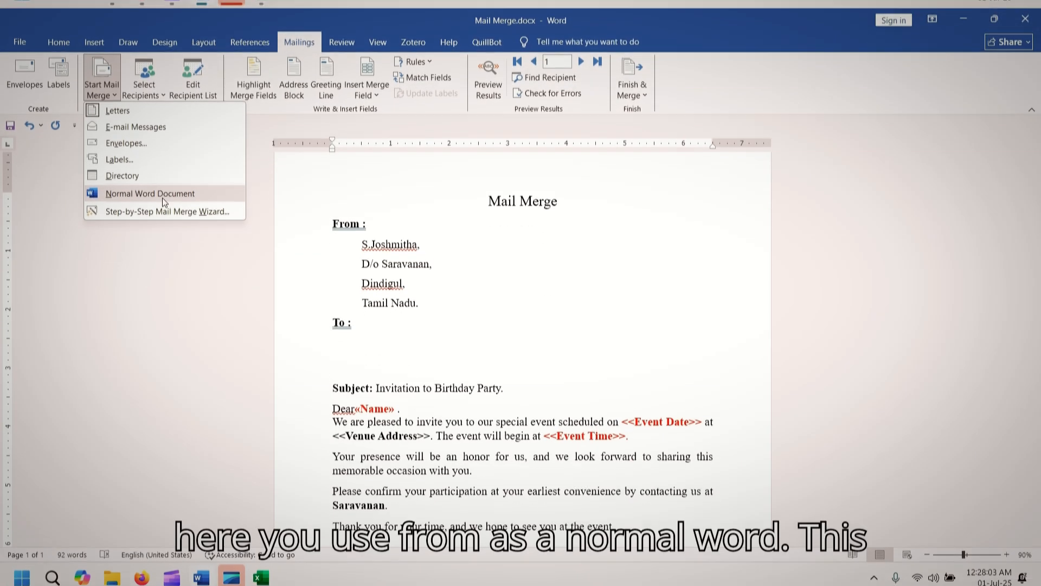
click(159, 188)
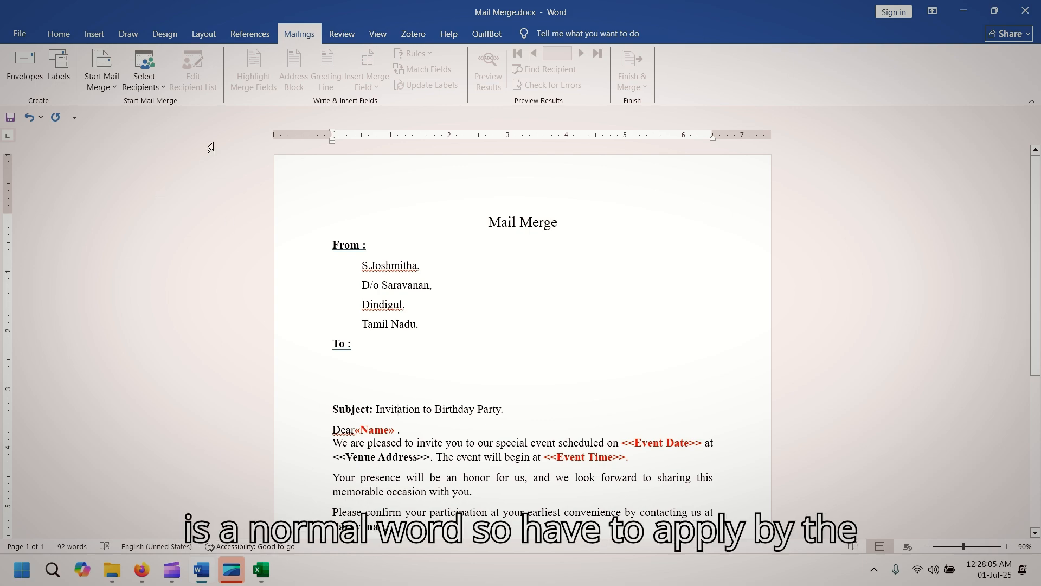
Step: Use the existing list Address data.xlsx from Downloads as recipients, taking table Sheet1$ with its first row as column headers
click(146, 89)
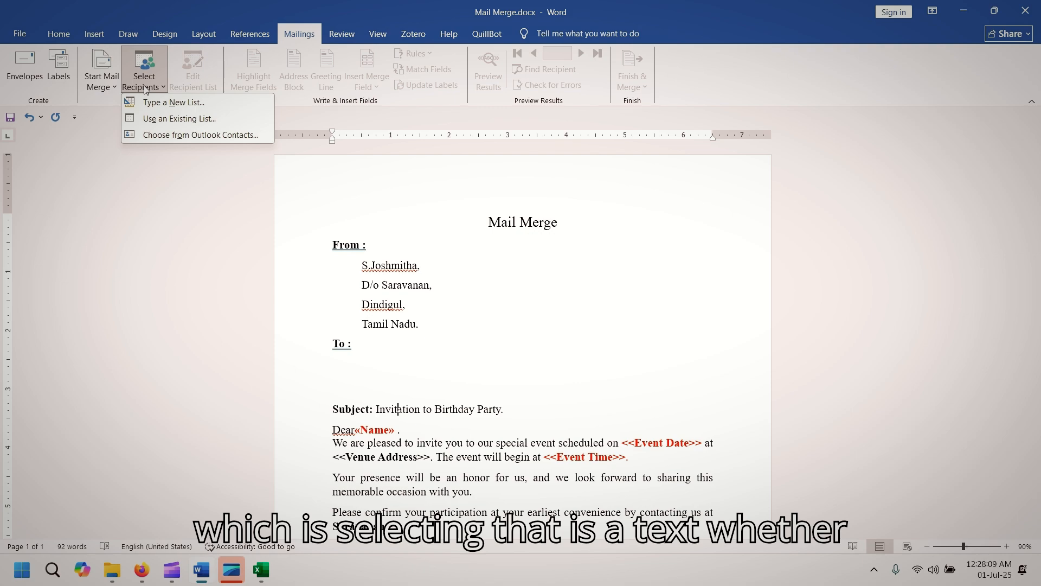
click(188, 120)
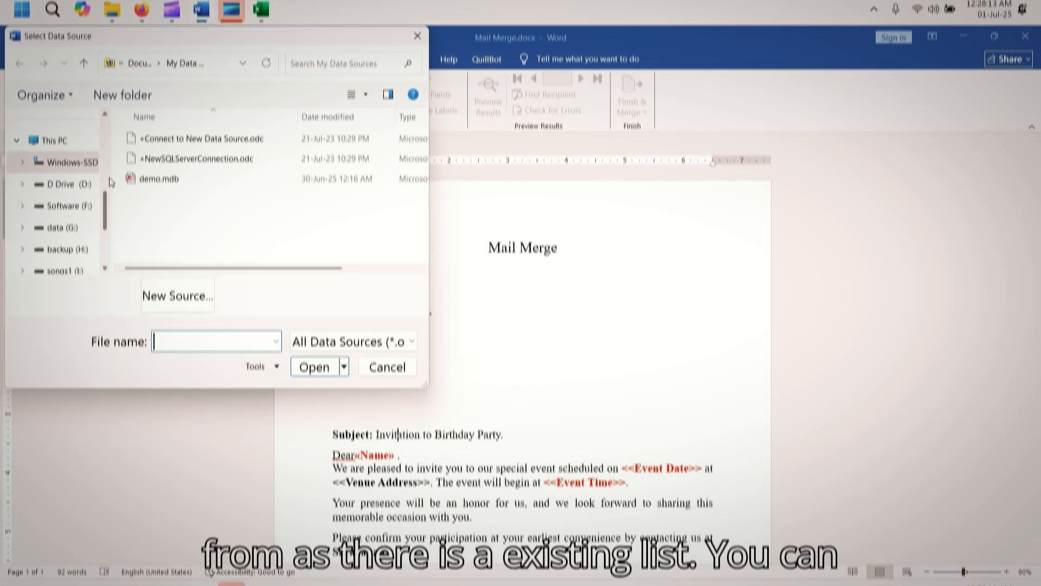
drag(104, 177, 108, 113)
click(78, 158)
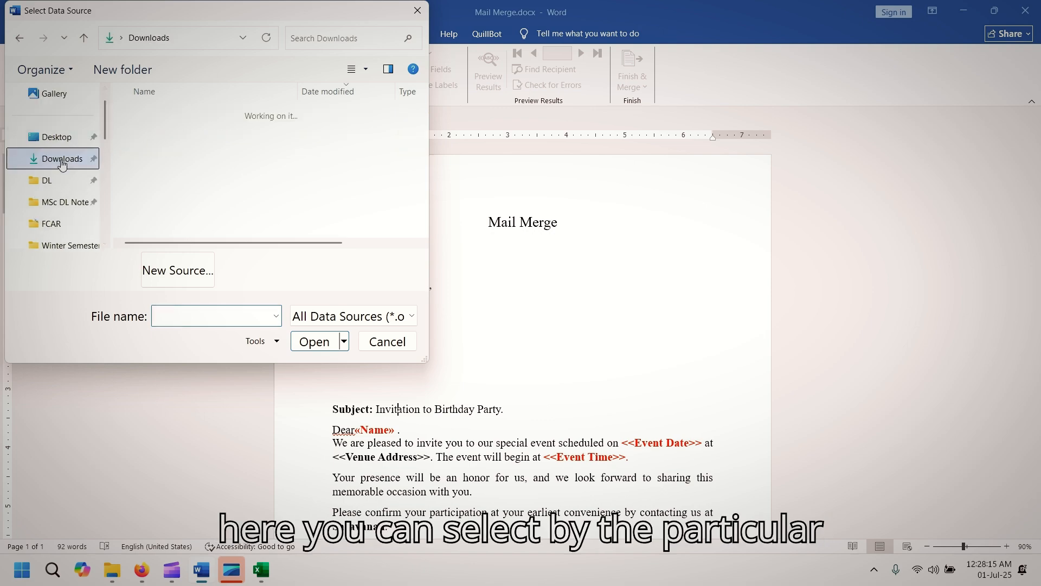
click(185, 140)
double_click(185, 142)
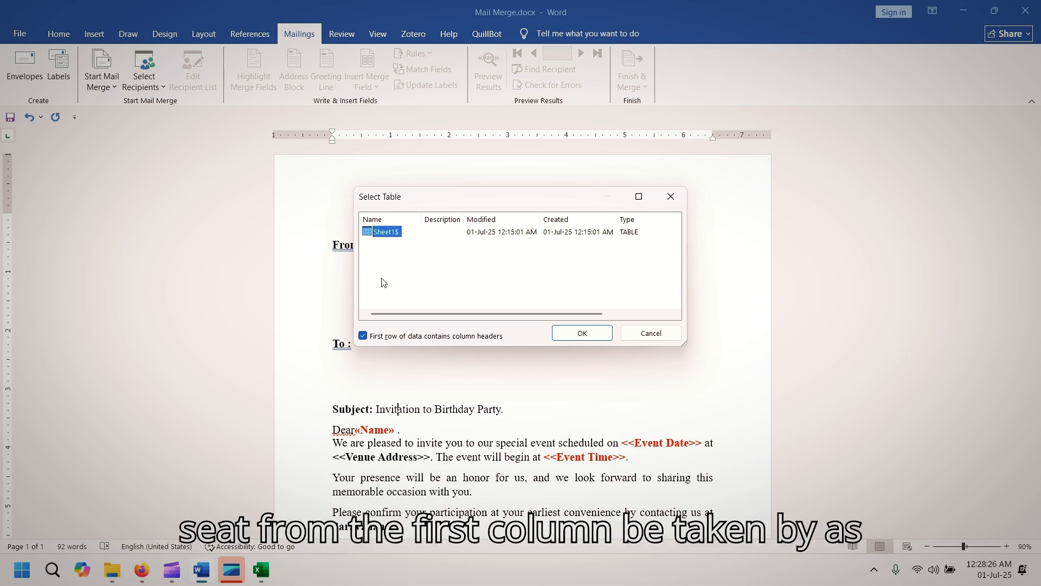
click(591, 333)
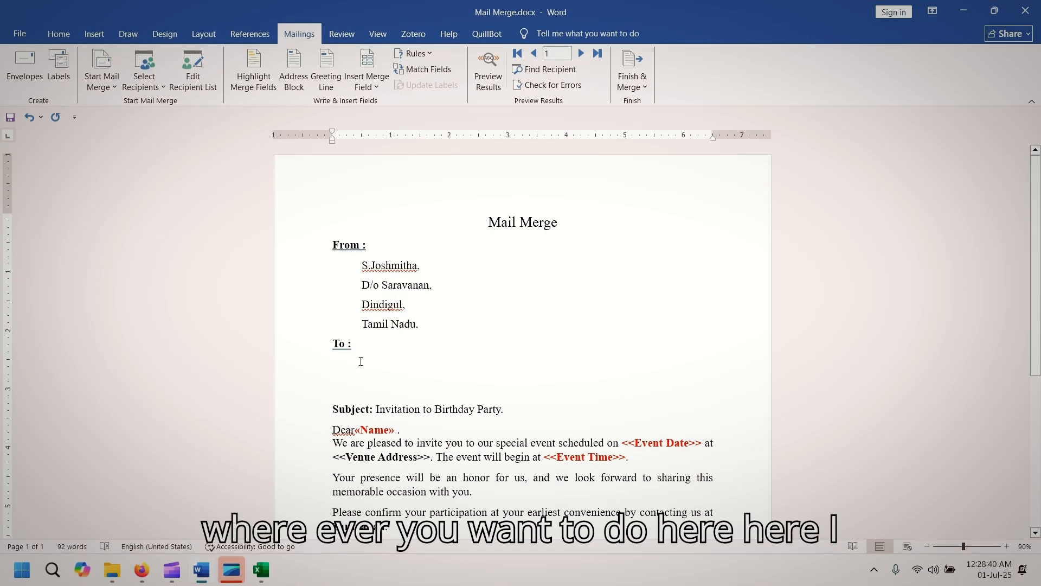
Step: Insert the Name and Street_Address merge fields on separate lines below "To :"
triple_click(363, 361)
click(364, 362)
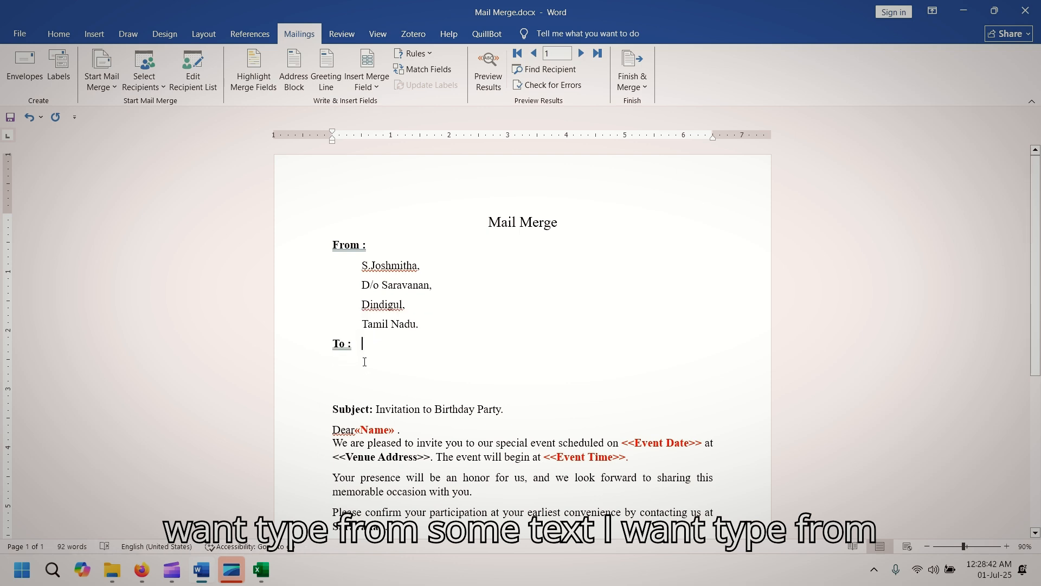
double_click(364, 361)
click(364, 362)
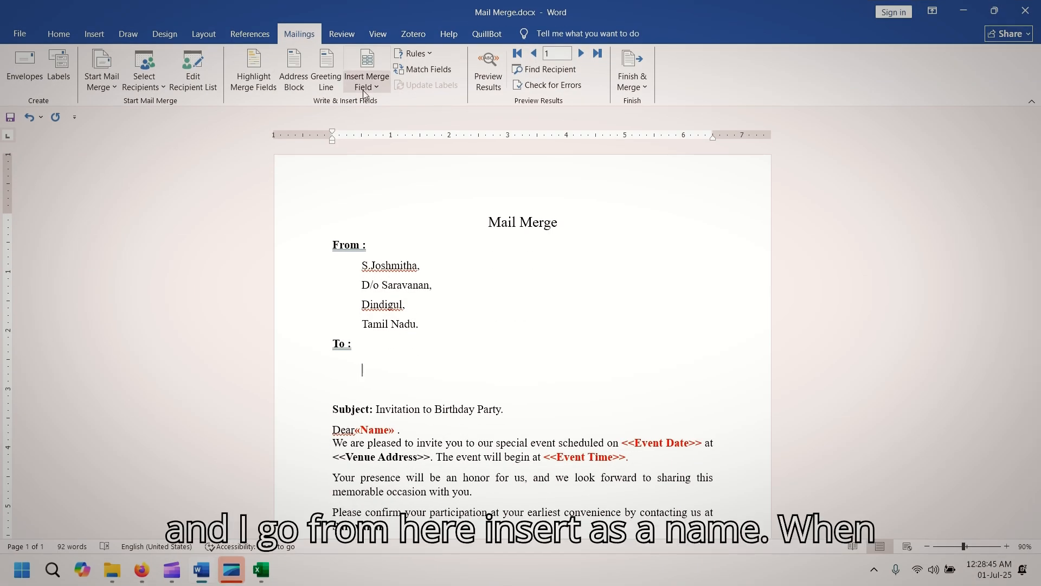
click(368, 81)
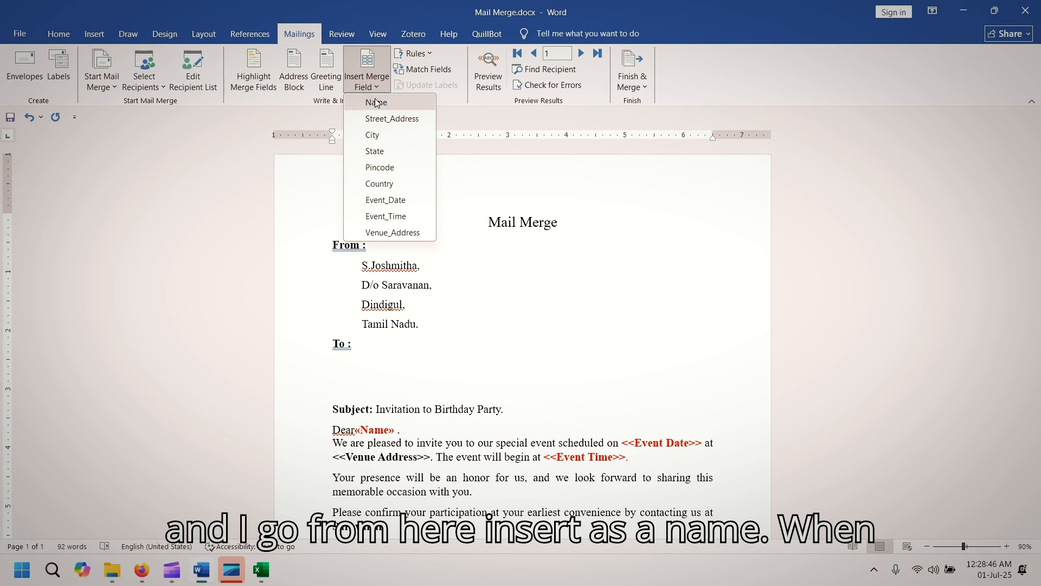
click(377, 102)
key(Return)
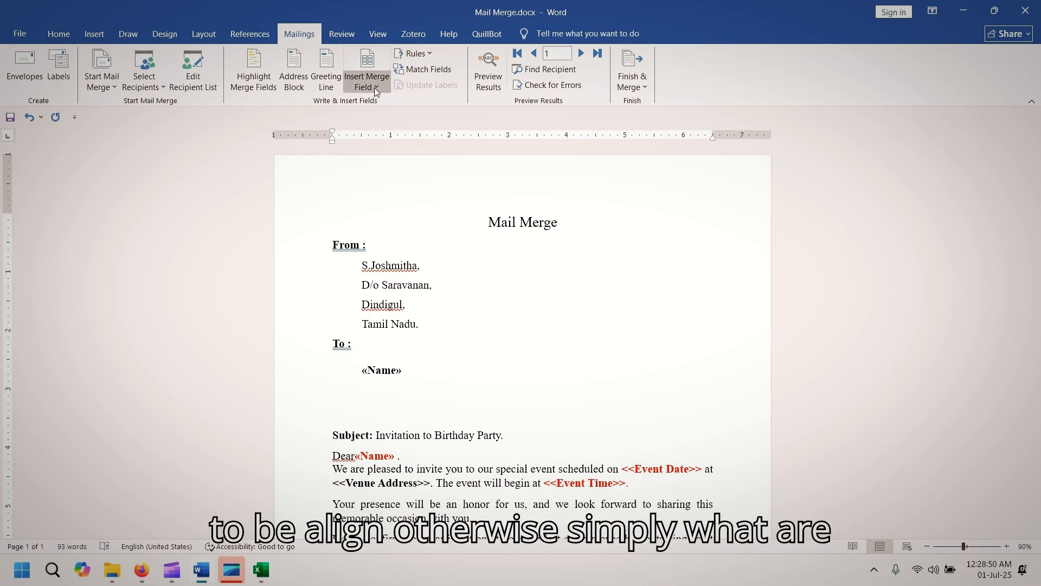
click(375, 88)
click(392, 118)
click(375, 87)
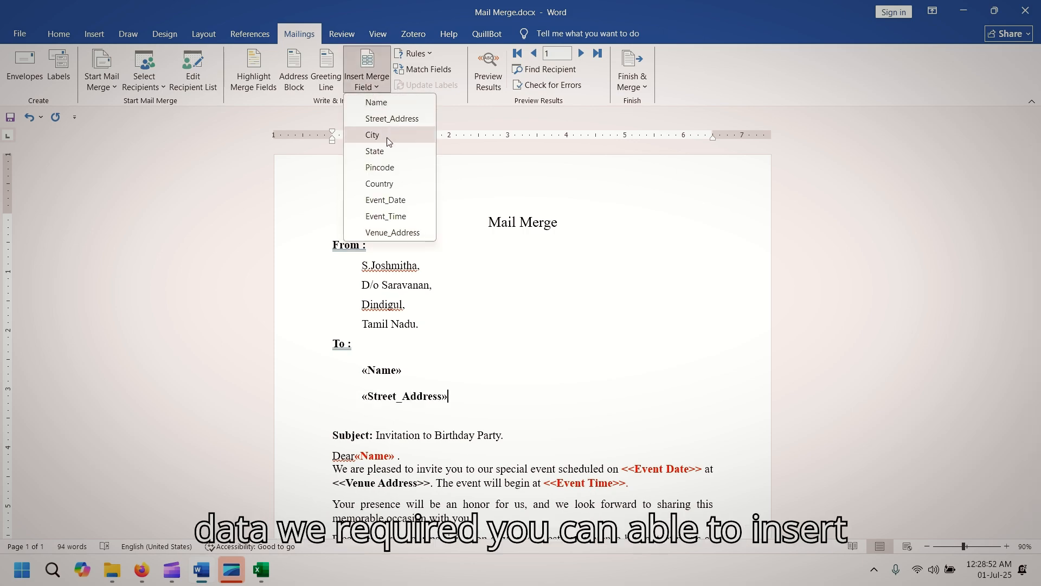
click(386, 121)
key(BackSpace)
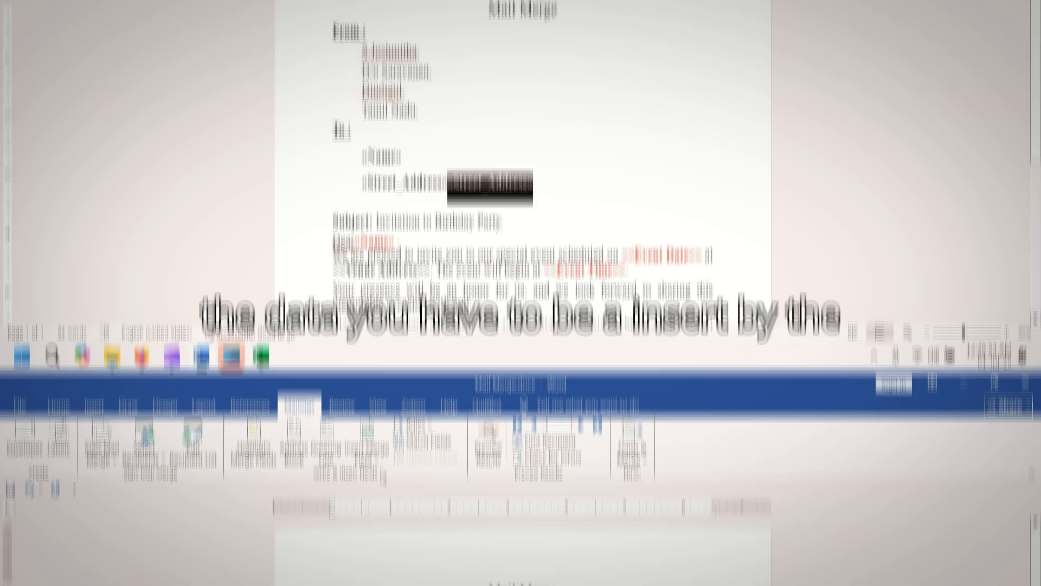
key(BackSpace)
Step: Insert the City, State, Pincode and Country merge fields after Street_Address in the recipient block
click(377, 87)
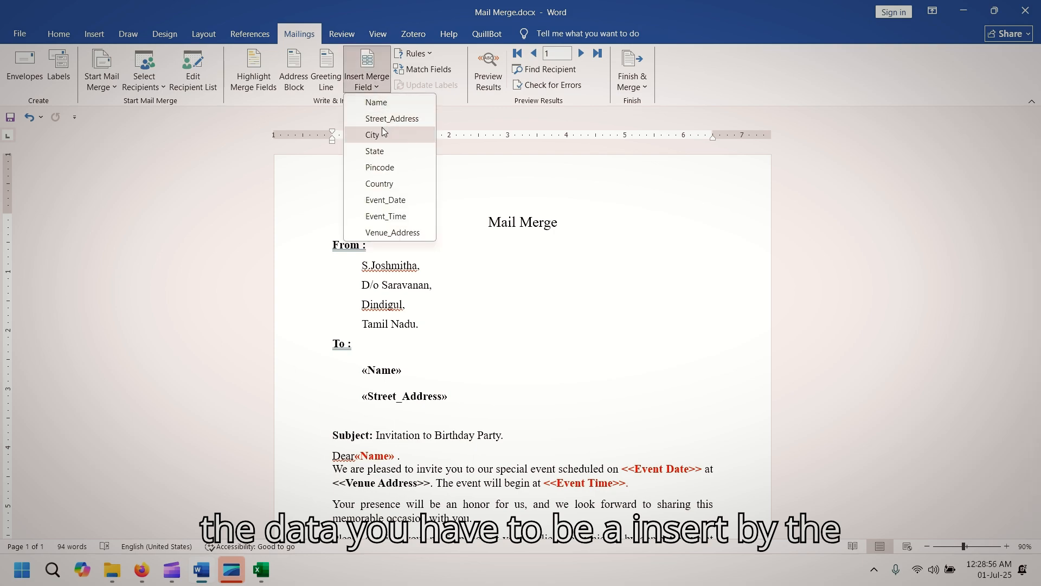
click(382, 133)
click(377, 88)
key(Escape)
click(378, 154)
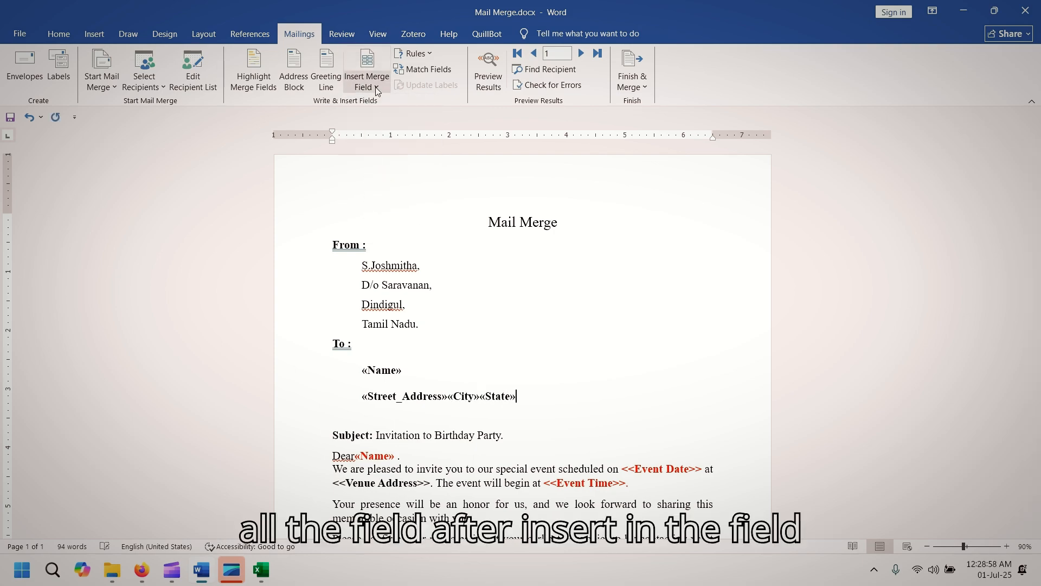
click(378, 89)
click(386, 167)
click(378, 90)
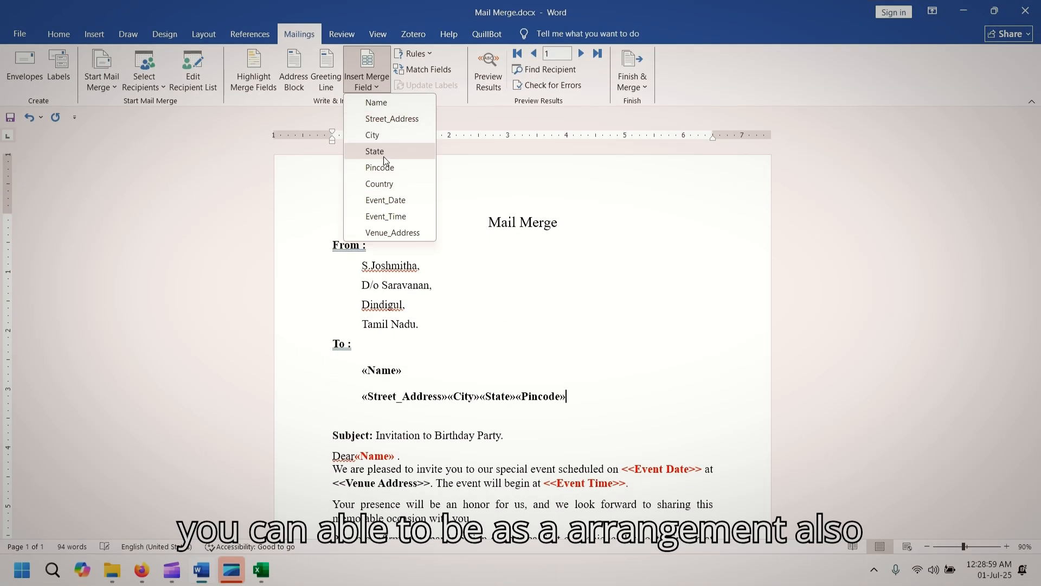
click(382, 185)
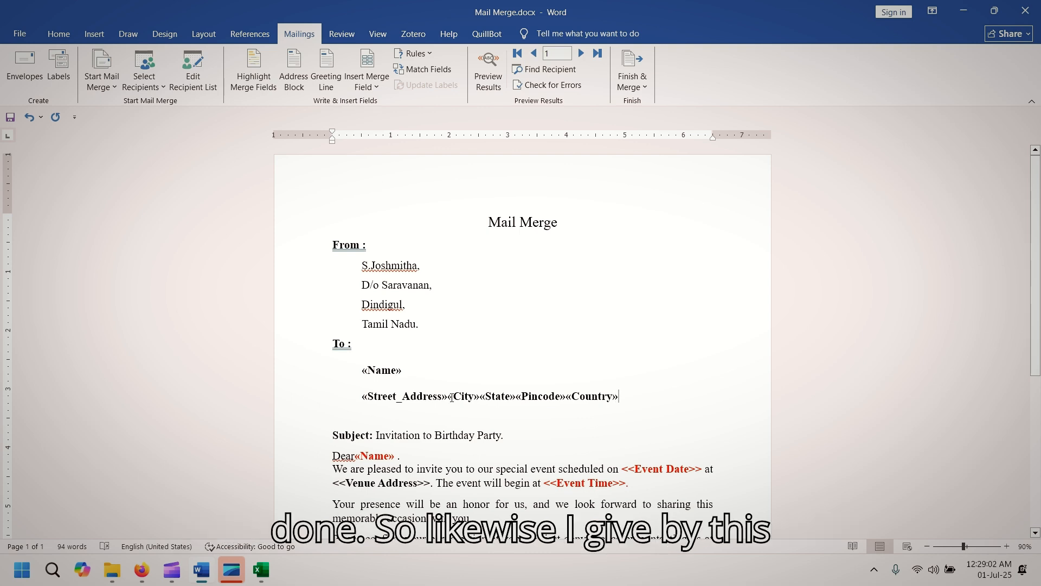
Step: Break the recipient block so City, State and Pincode share one line below Street_Address and Country has its own line
key(Return)
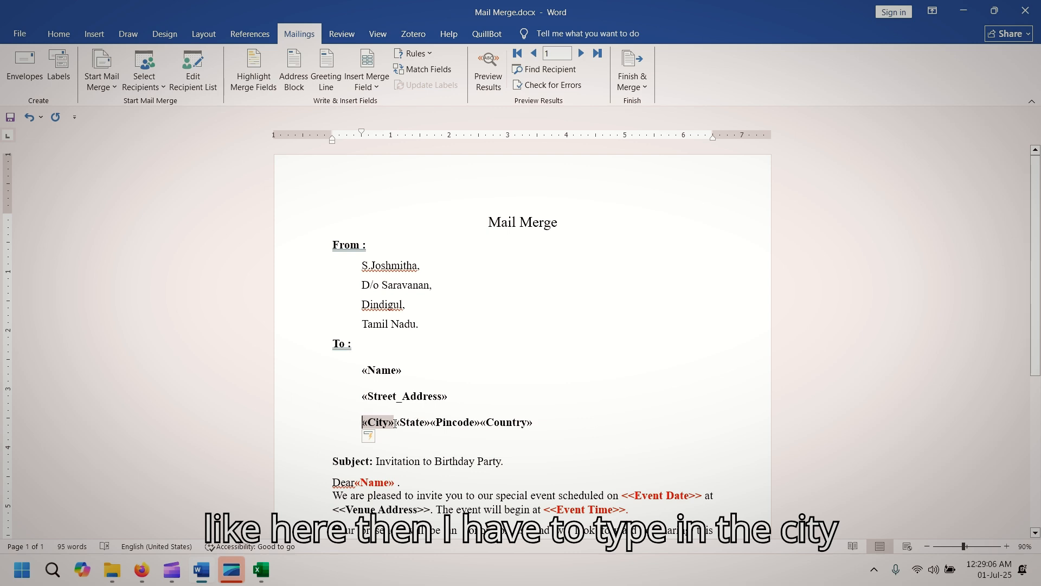
click(430, 422)
key(Return)
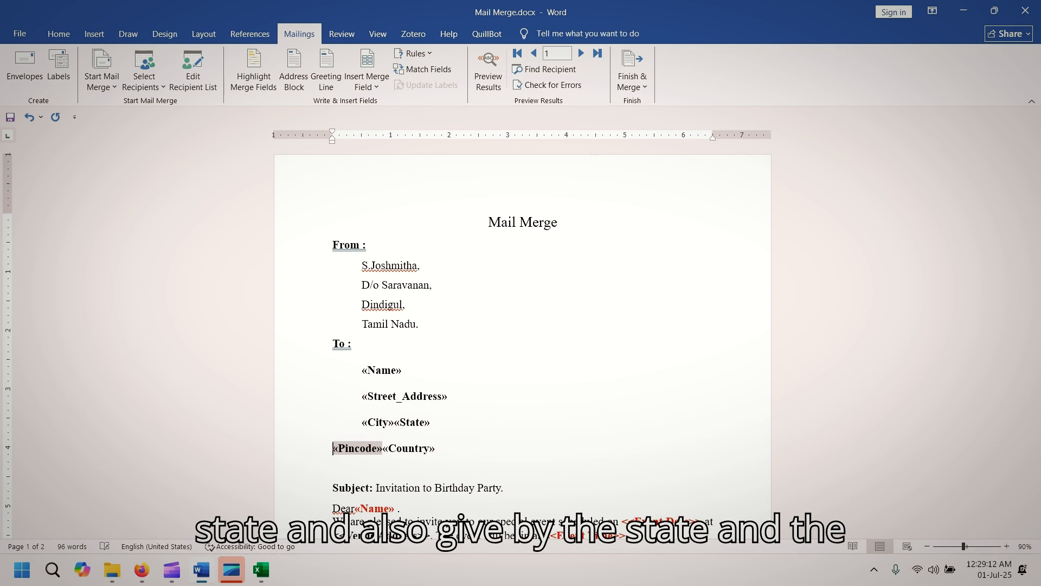
key(BackSpace)
click(498, 423)
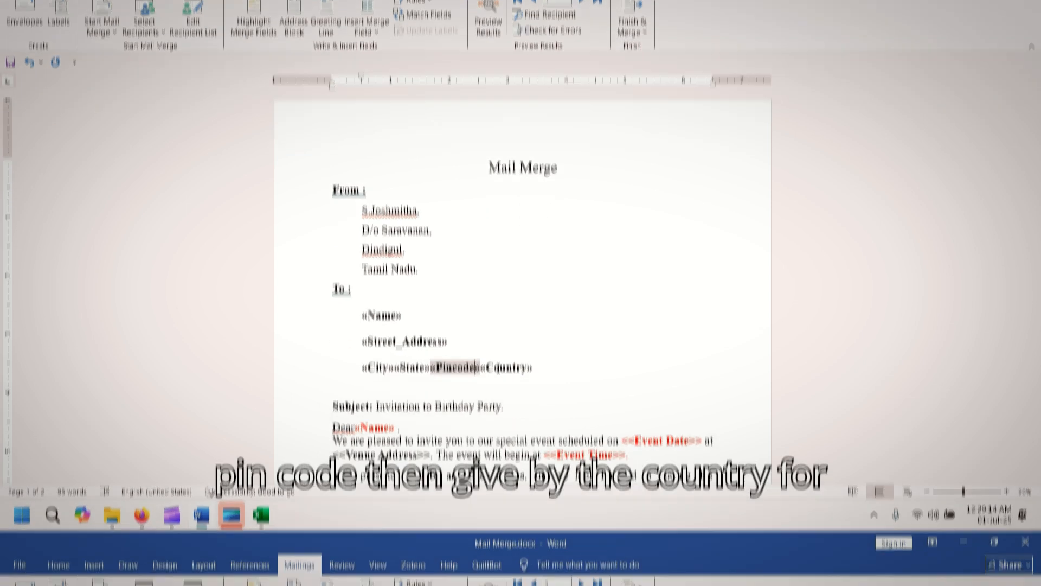
key(Return)
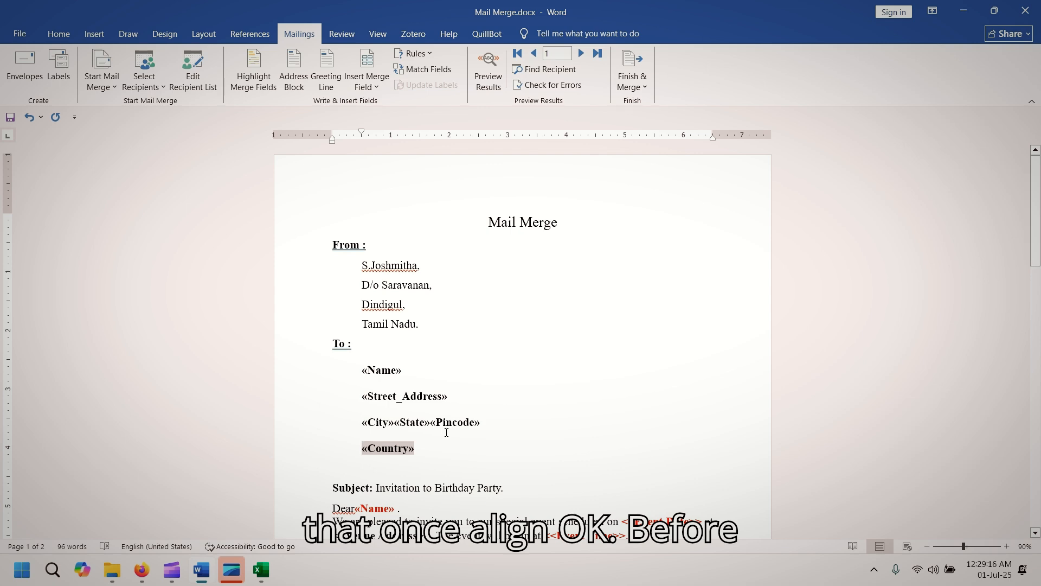
Step: Remove the space after paragraph from the recipient lines from Name to Country
drag(359, 373, 436, 470)
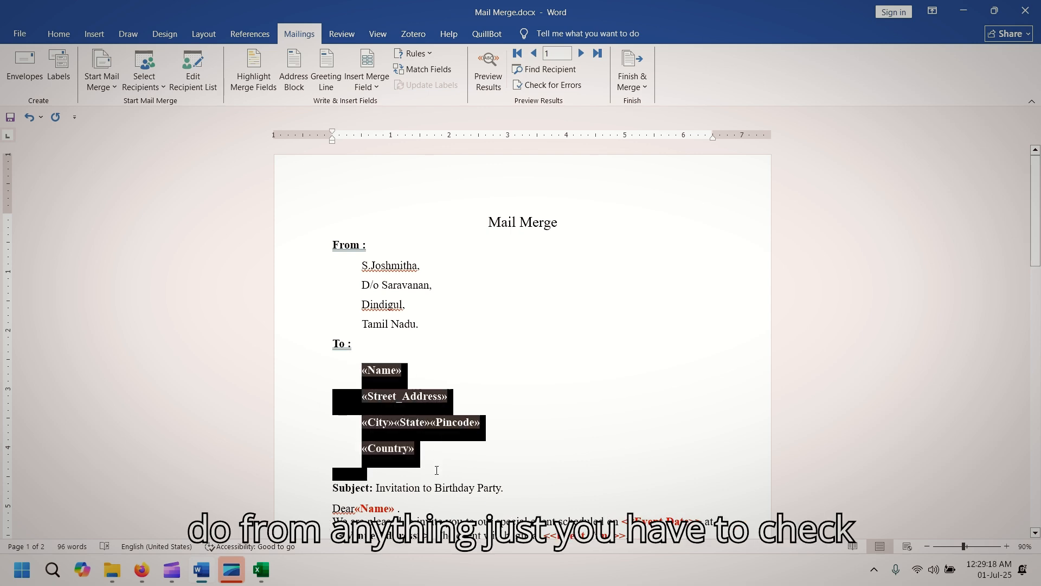
click(360, 394)
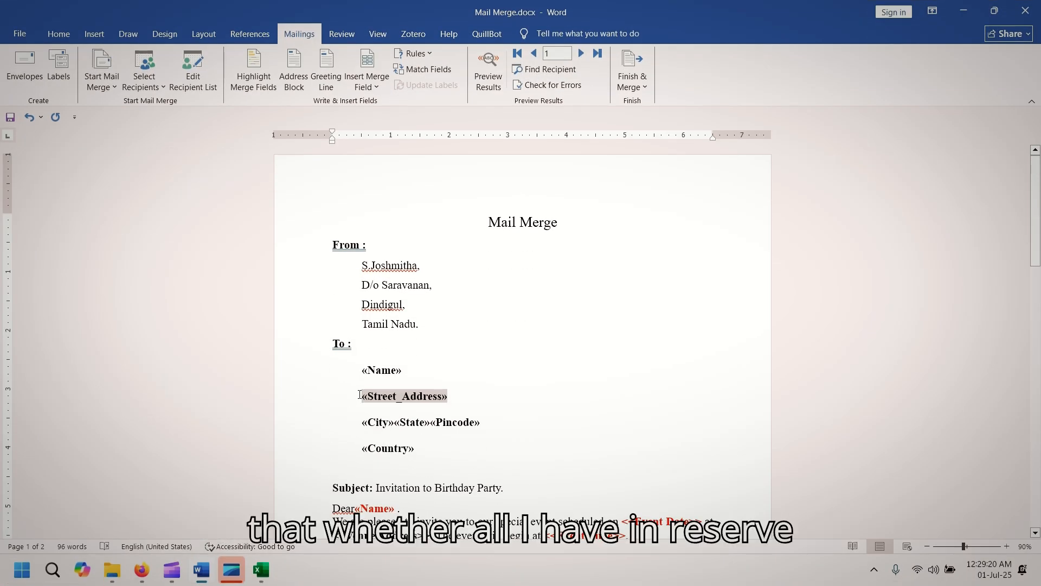
drag(363, 371, 426, 471)
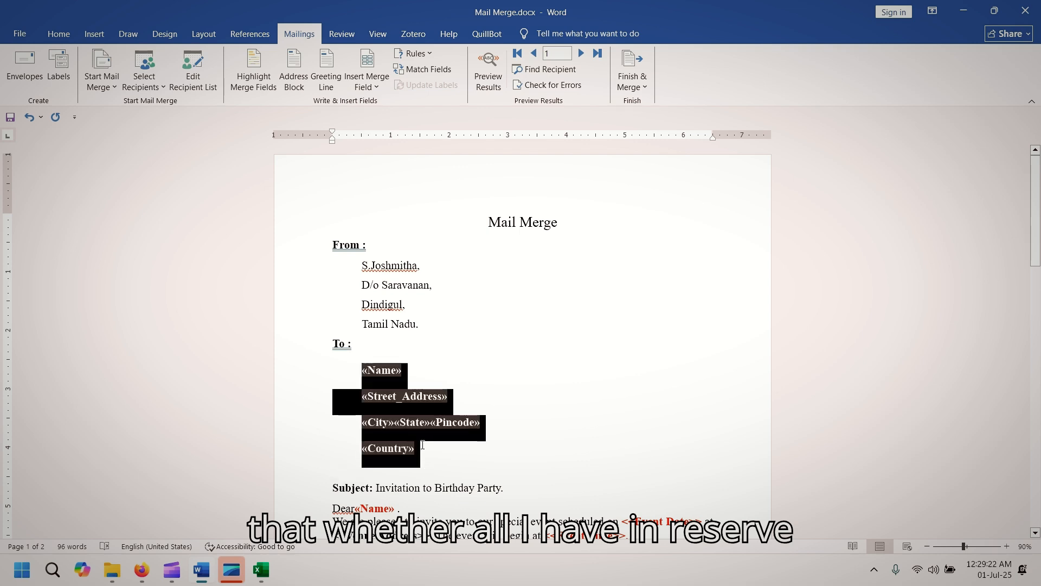
click(58, 33)
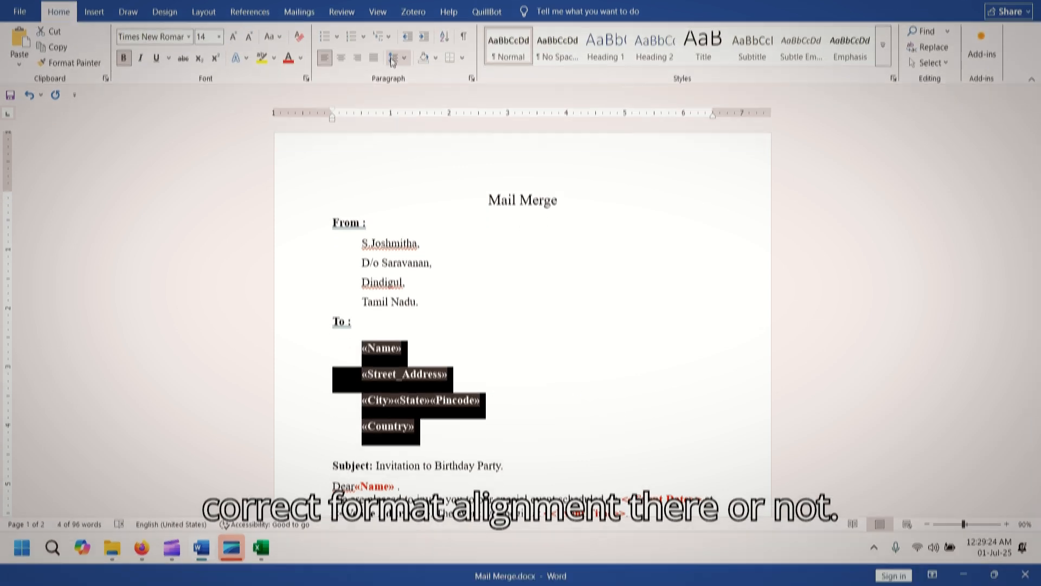
click(393, 58)
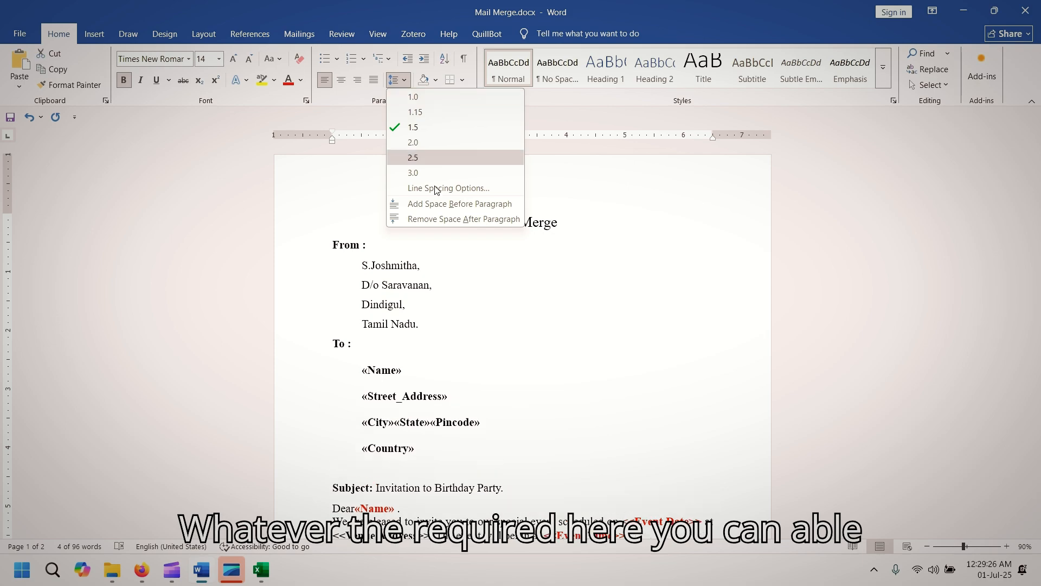
click(447, 219)
click(451, 394)
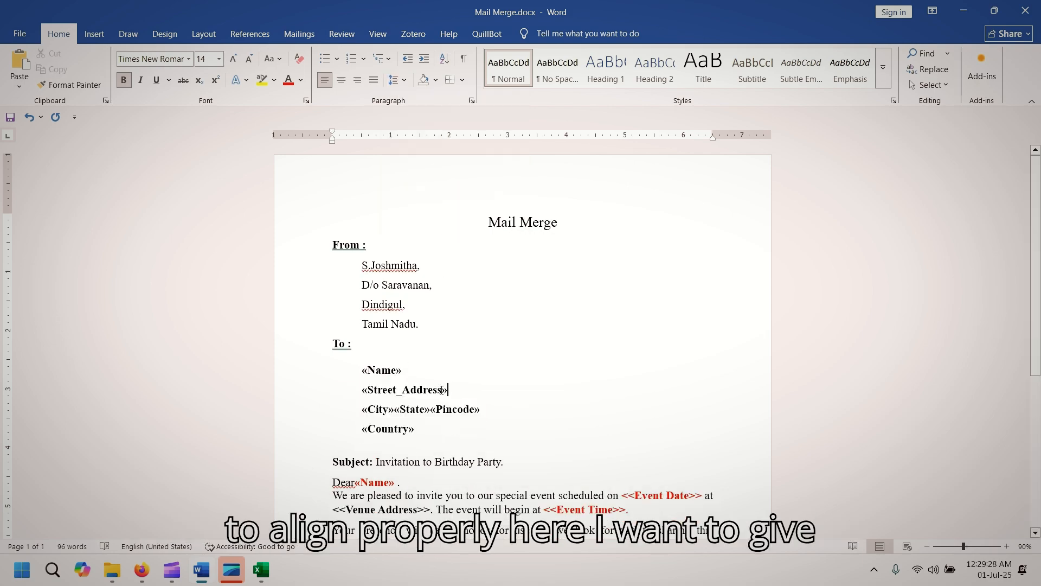
Step: Replace the red Name field after "Dear" in the salutation with a newly inserted Name merge field
scroll(450, 391, down, 5)
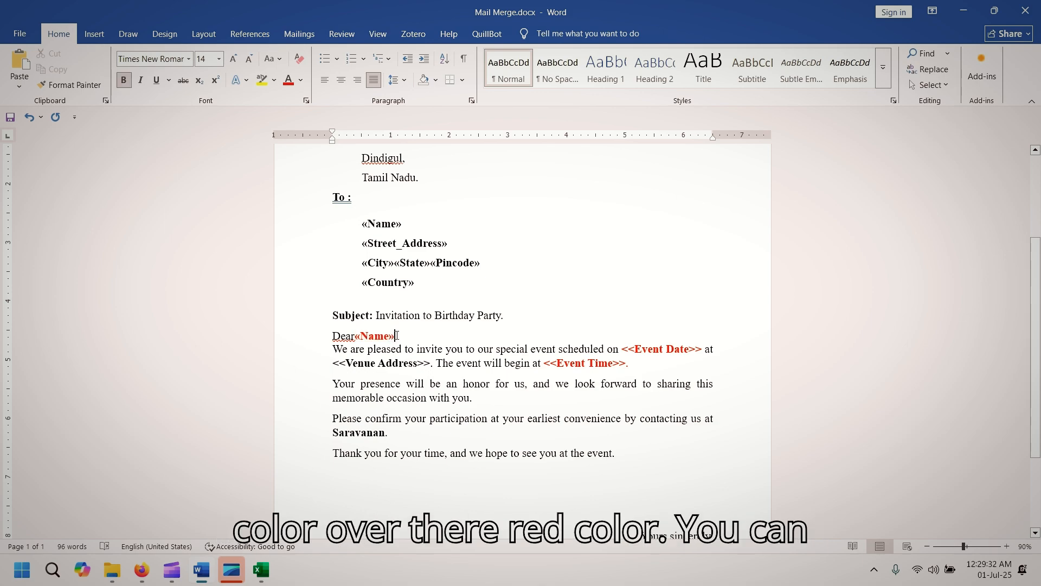
key(Delete)
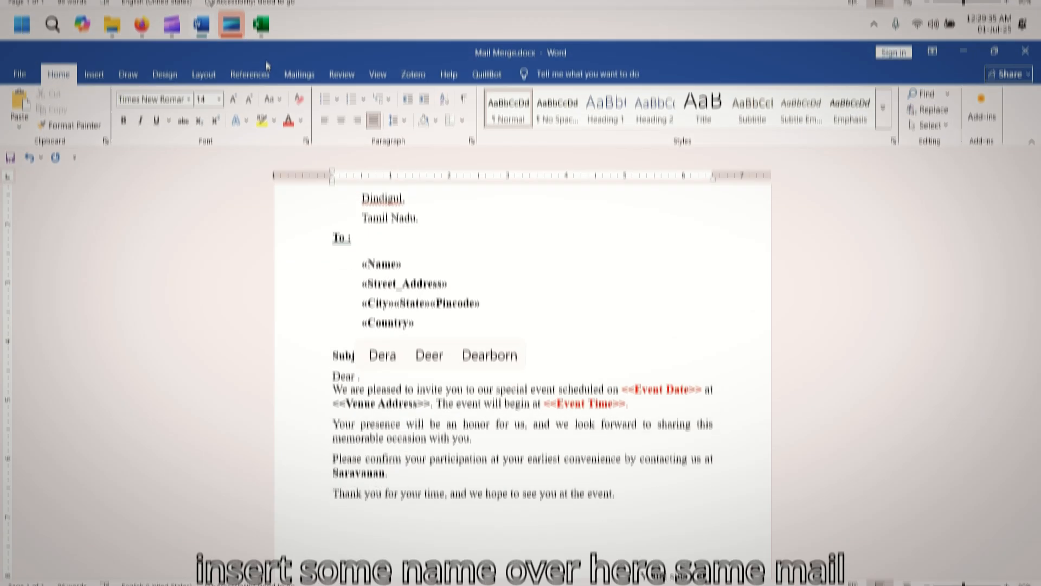
click(299, 33)
click(366, 93)
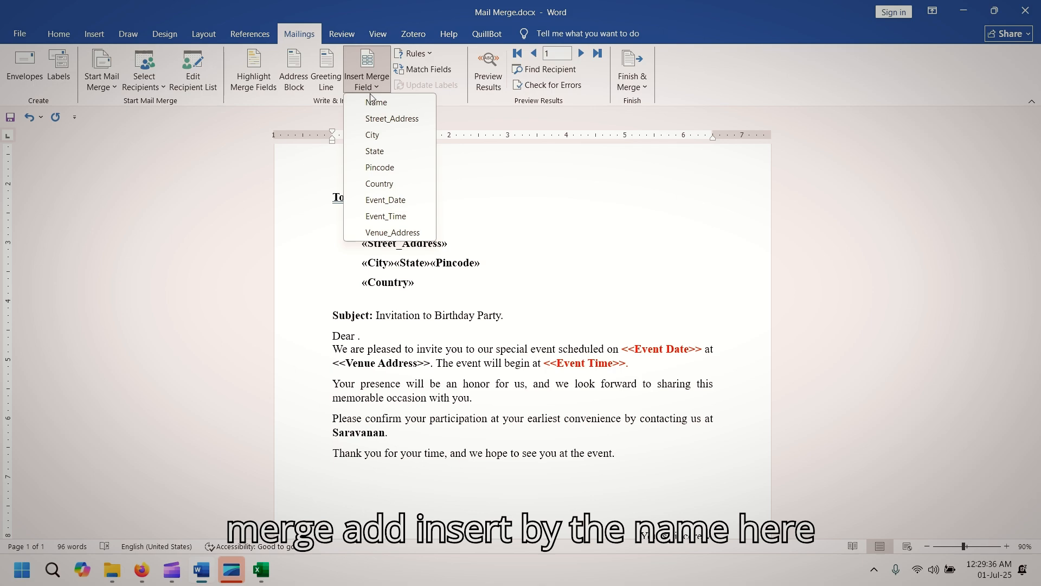
click(374, 101)
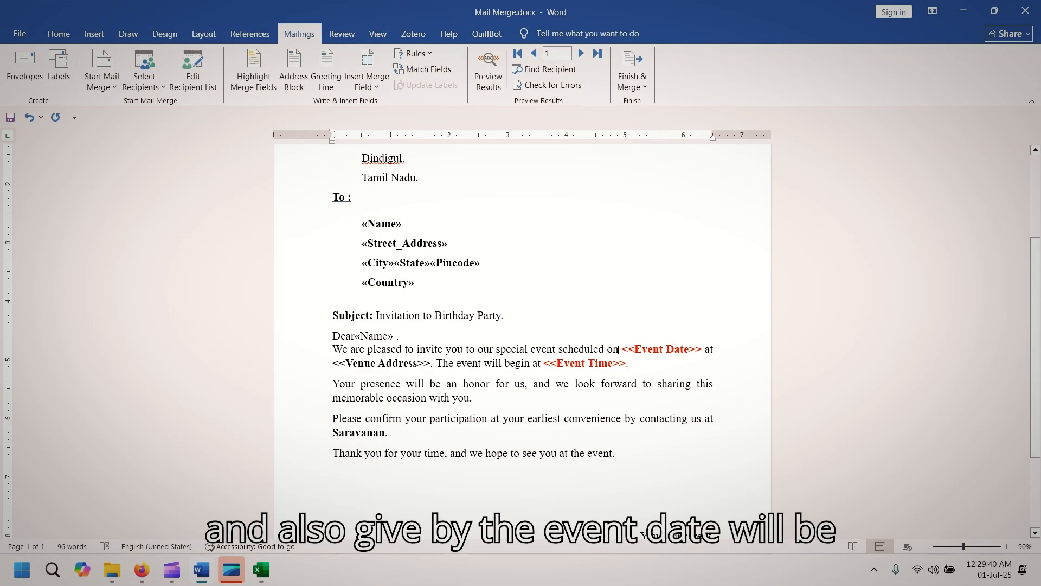
drag(624, 410, 672, 415)
click(625, 343)
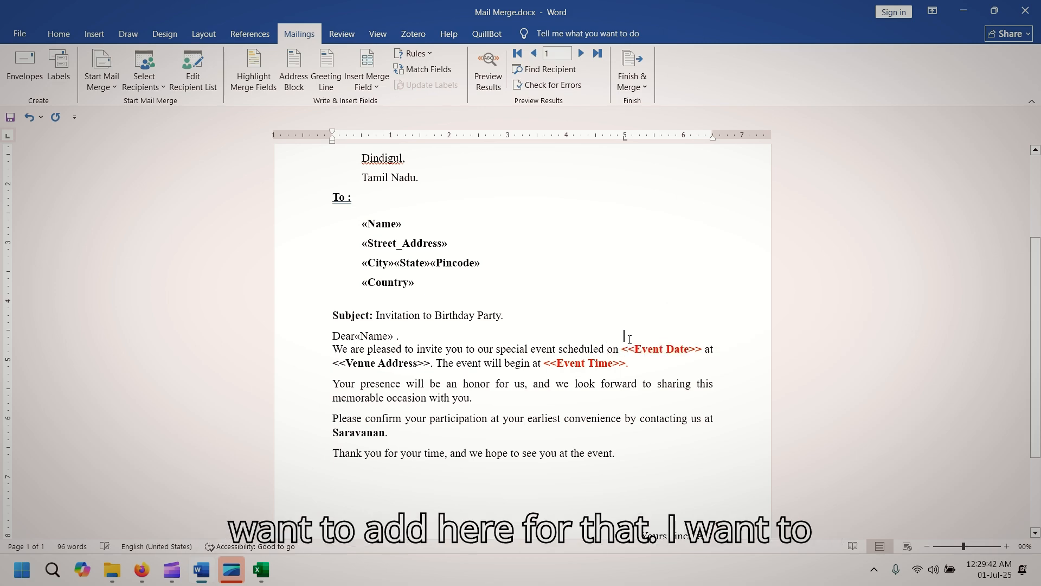
double_click(629, 340)
key(ctrl+z)
Step: Replace the <<Event Date>> placeholder after "scheduled on" with the Event_Date merge field
key(Down)
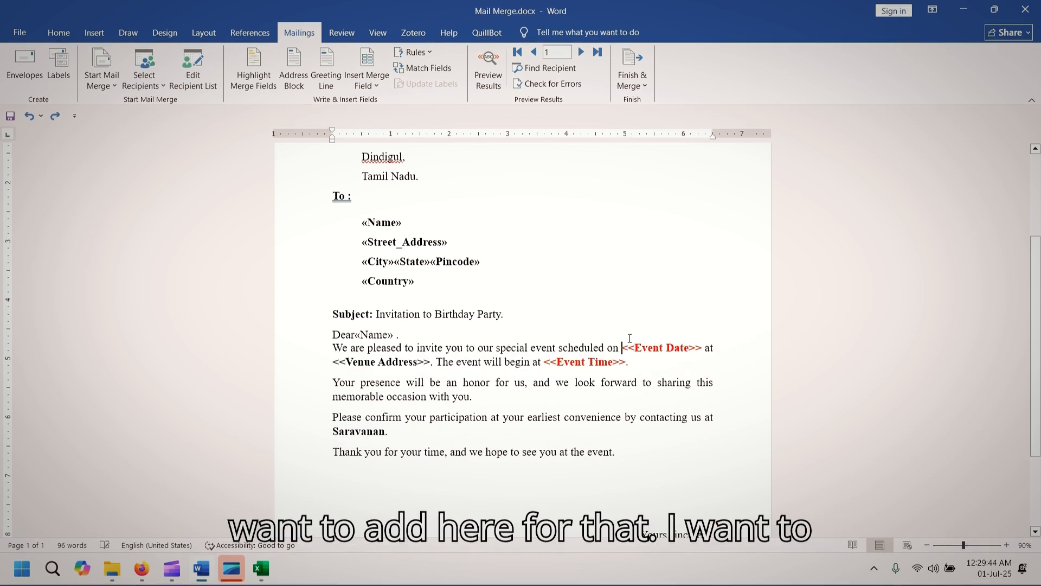
key(Delete)
key(Delete)
key(Delete)
key(Delete)
key(Delete)
key(Delete)
key(Delete)
key(Delete)
key(Delete)
key(Delete)
key(Delete)
key(Delete)
key(Delete)
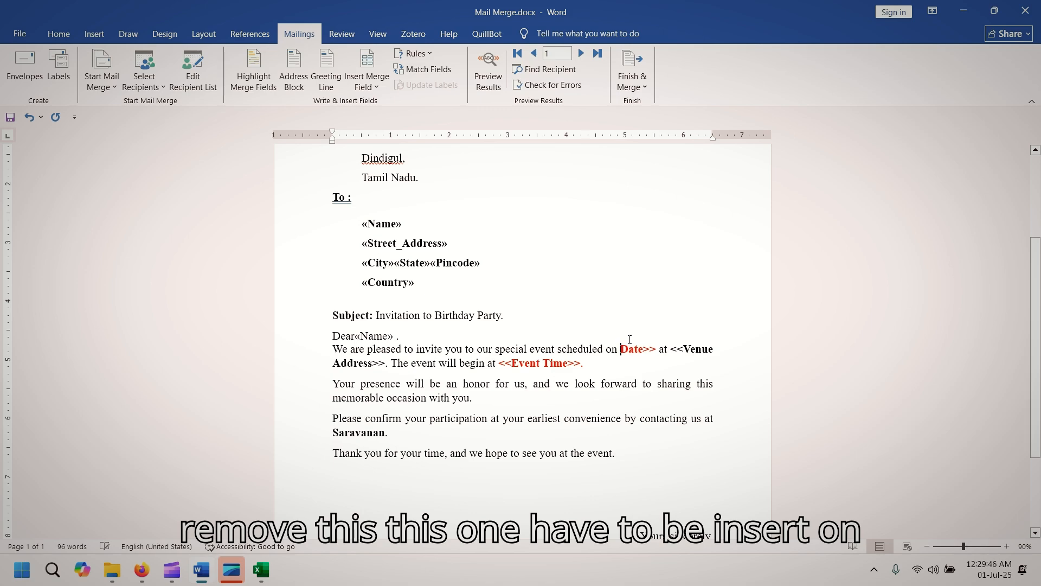
key(Delete)
key(Delete)
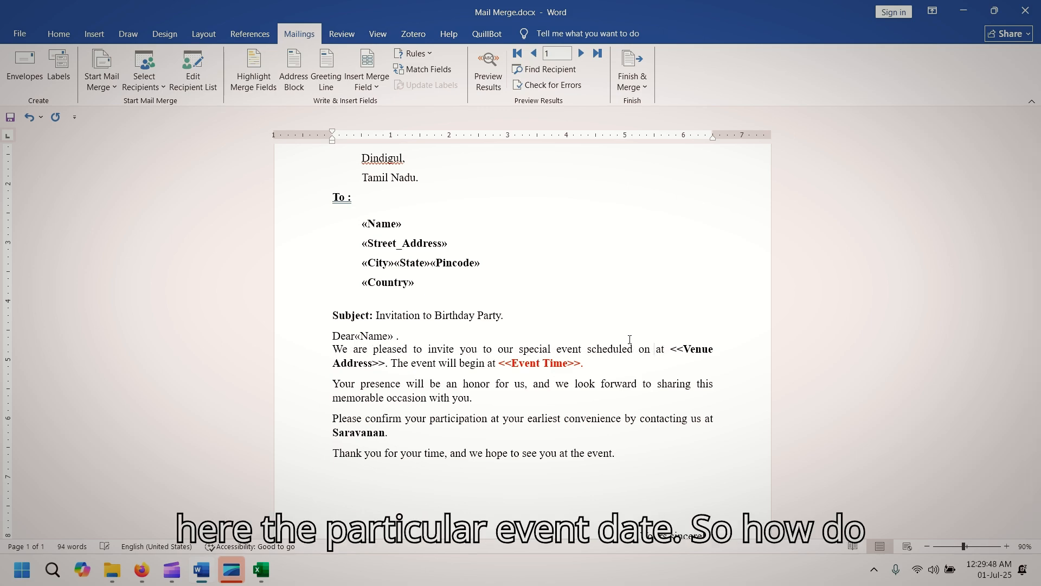
key(BackSpace)
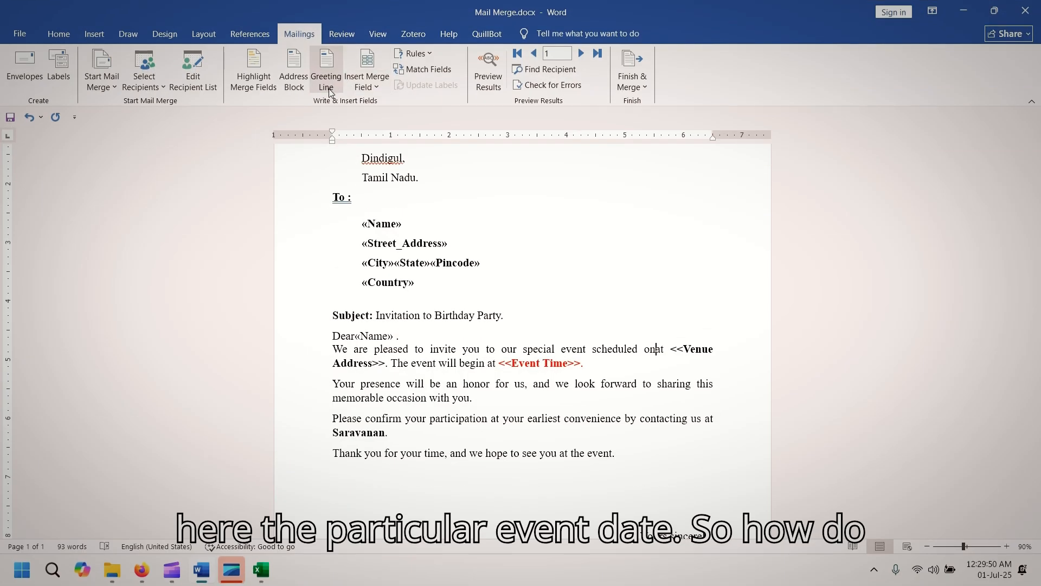
click(376, 87)
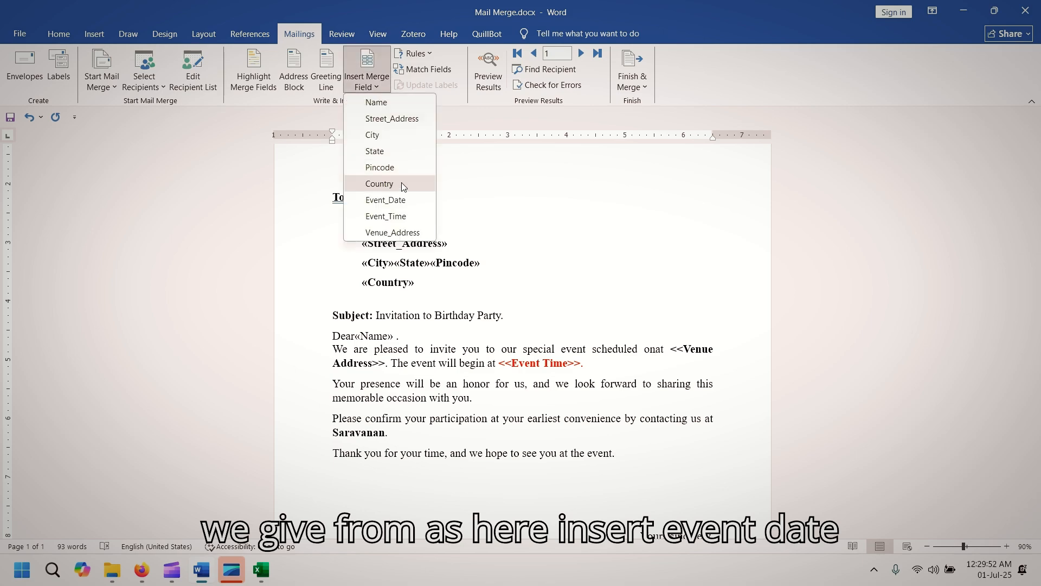
click(400, 203)
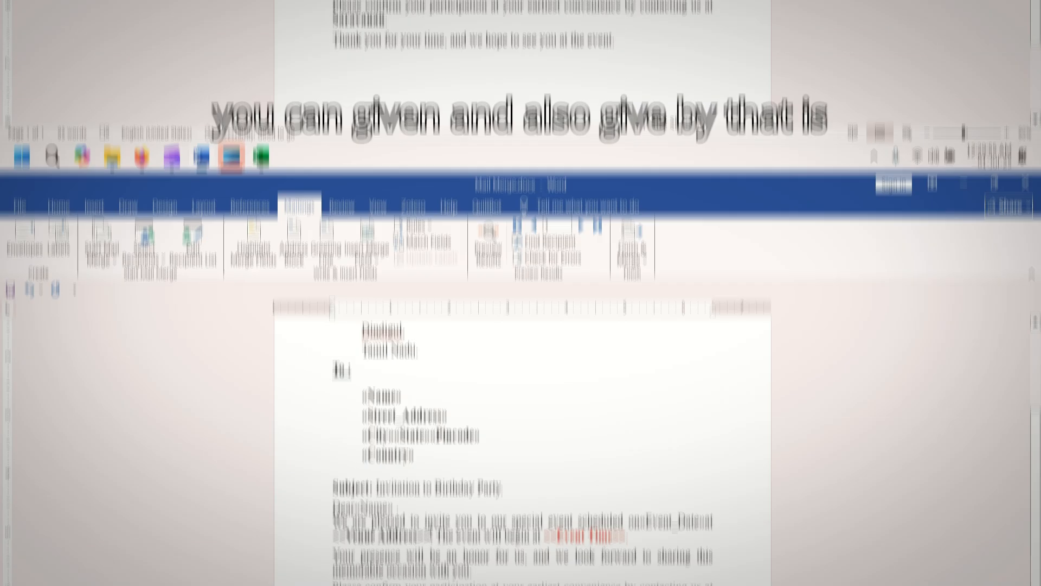
Step: Replace the <<Venue Address>> placeholder in the invitation paragraph with the Venue_Address merge field
click(433, 362)
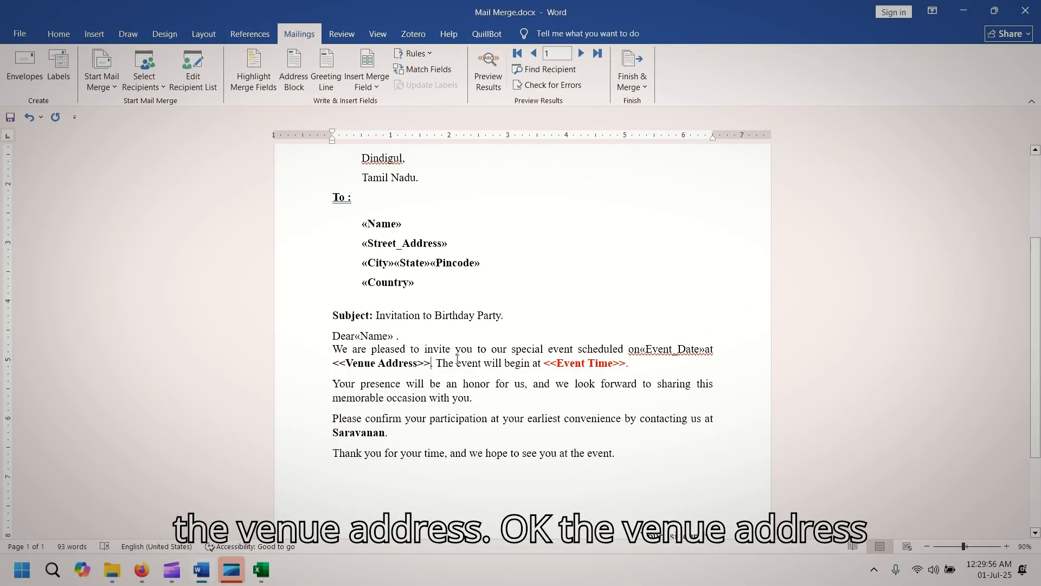
key(BackSpace)
key(BackSpace)
key(BackSpace)
key(BackSpace)
key(BackSpace)
key(BackSpace)
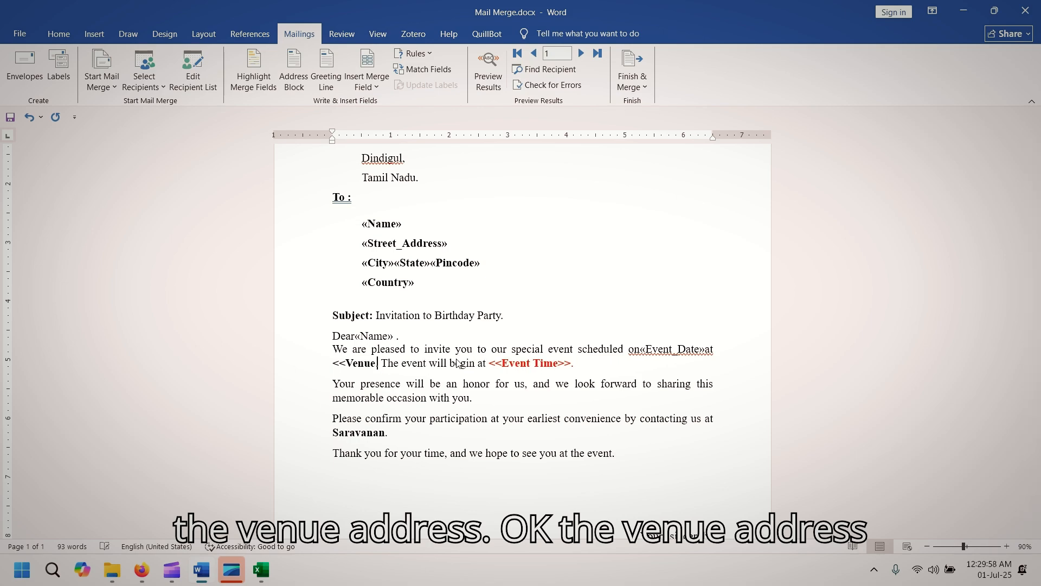
key(BackSpace)
key(BackSpace)
key(BackSpace)
key(BackSpace)
key(BackSpace)
key(BackSpace)
key(BackSpace)
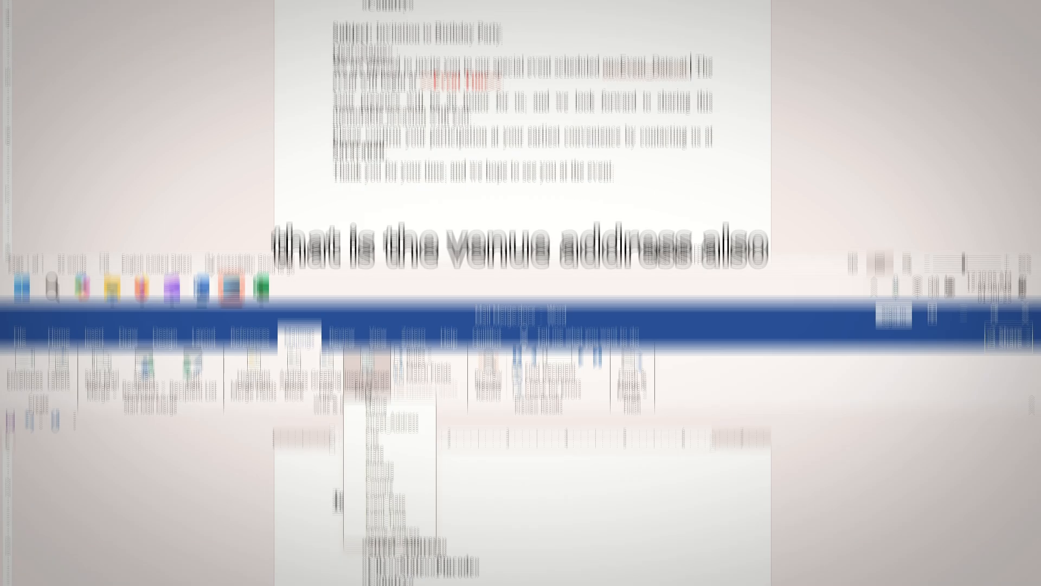
click(367, 87)
click(379, 232)
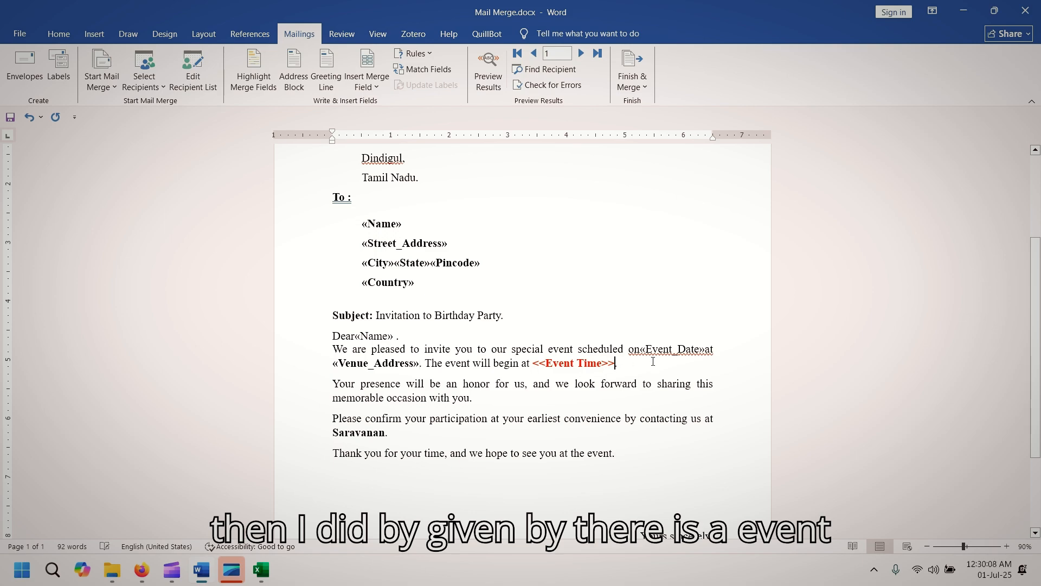
Step: Replace the <<Event Time>> placeholder after "The event will begin at" with the Event_Time merge field
key(BackSpace)
key(BackSpace)
key(BackSpace)
key(BackSpace)
key(BackSpace)
key(BackSpace)
key(BackSpace)
key(BackSpace)
key(BackSpace)
key(BackSpace)
key(BackSpace)
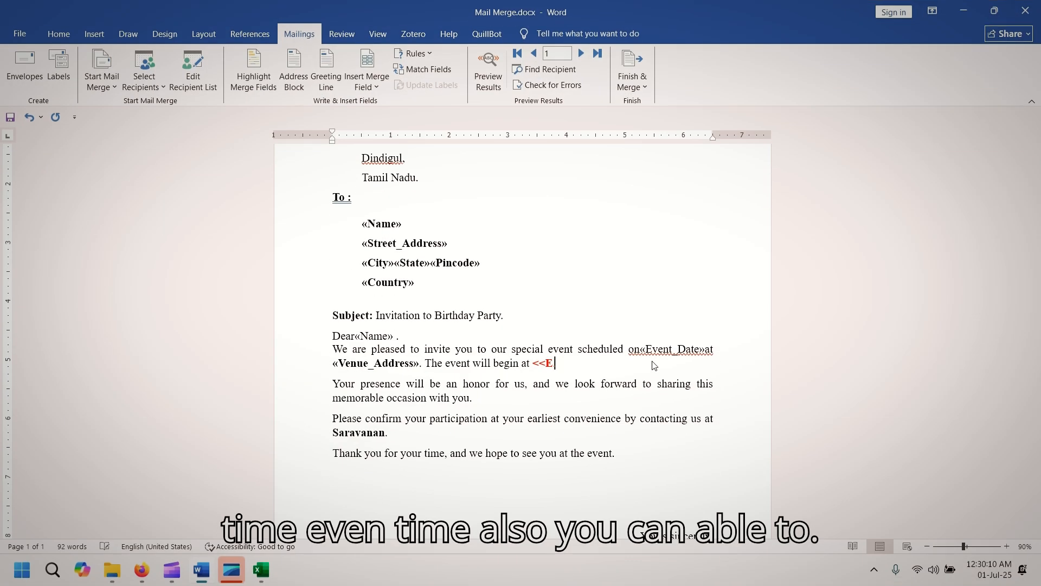
key(BackSpace)
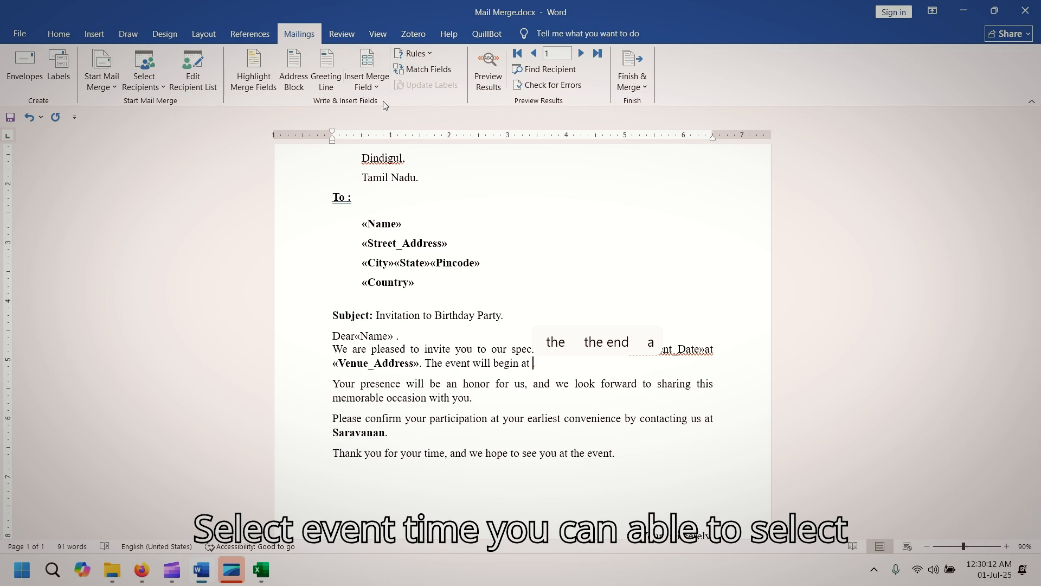
click(373, 88)
click(399, 217)
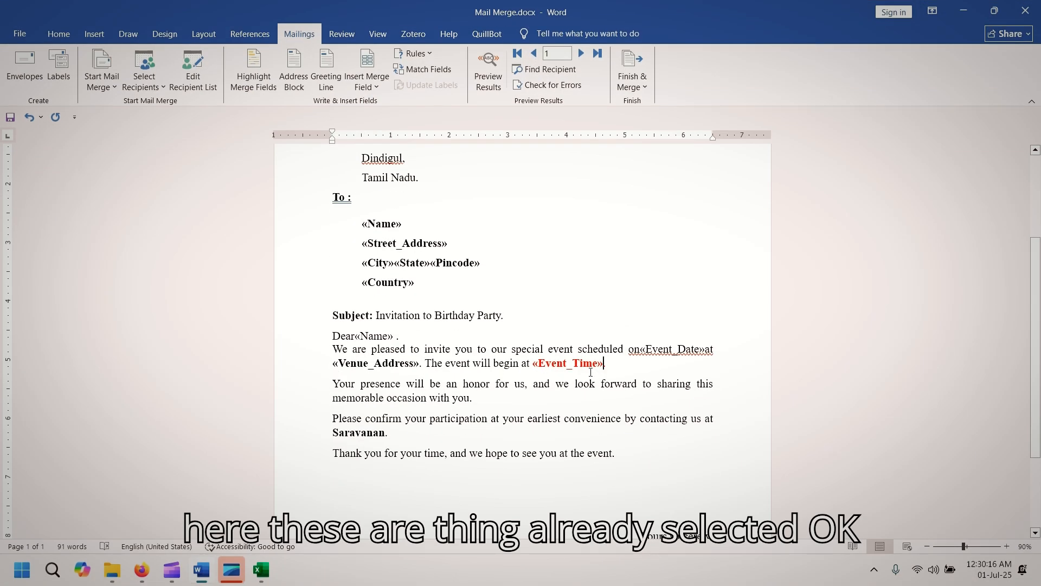
Step: Change the font color of the Event_Time merge field in the invitation paragraph to black
double_click(568, 364)
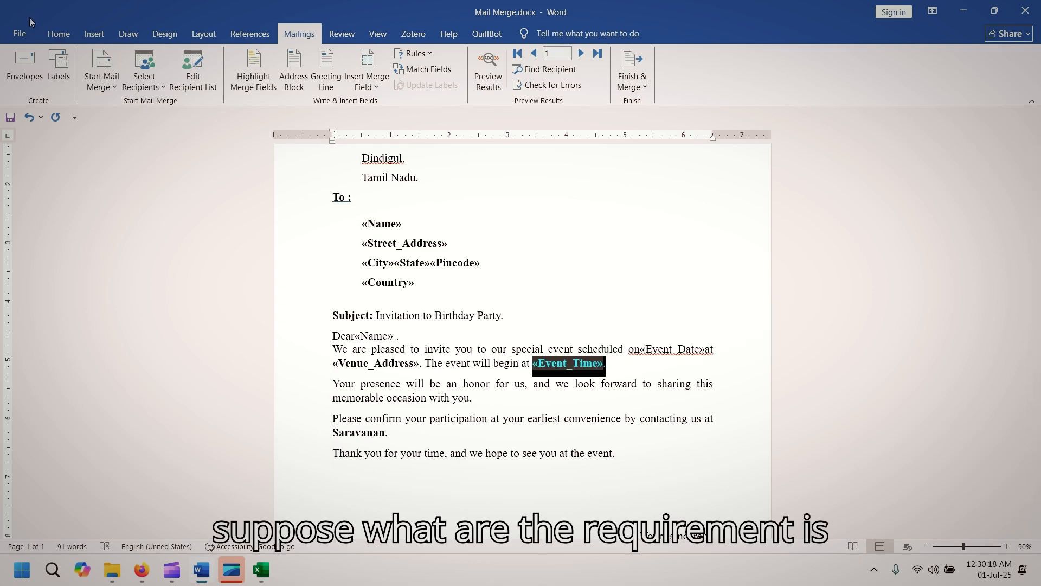
click(58, 33)
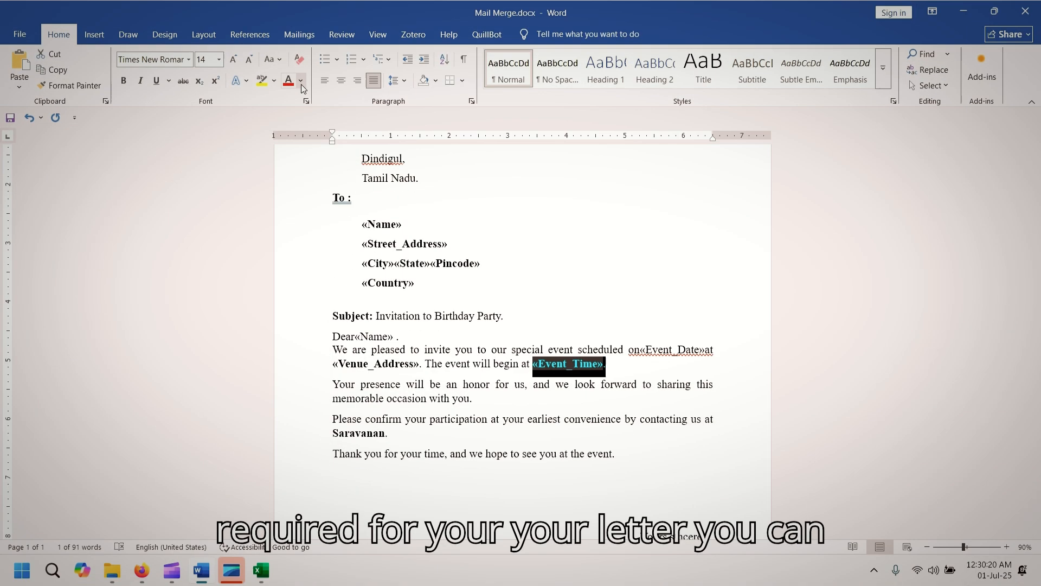
click(300, 80)
click(328, 122)
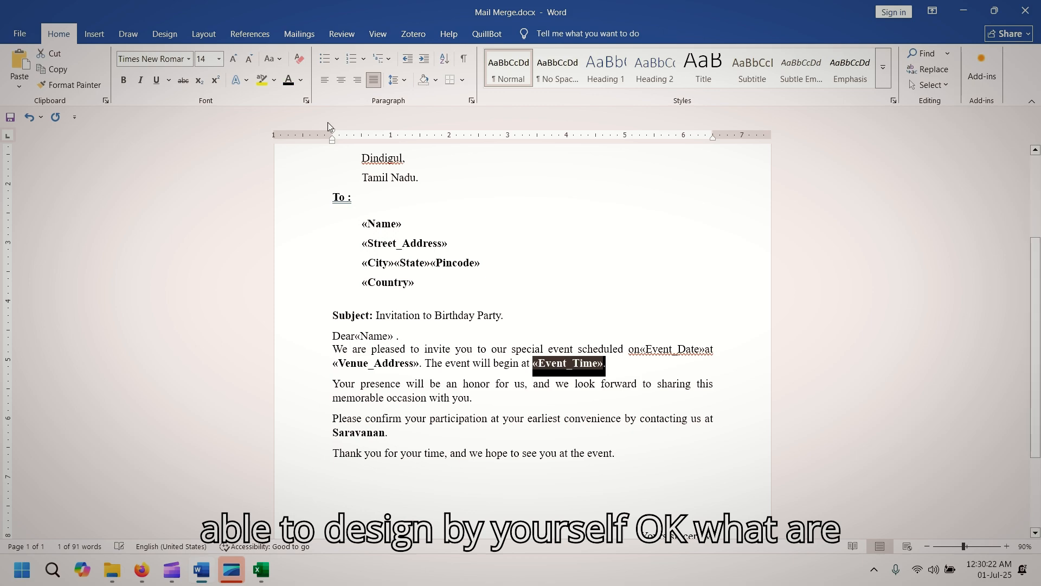
Step: Add a space before the Event_Date field and remove bold from the Venue_Address and Event_Time fields in the invitation paragraph
click(610, 339)
click(641, 349)
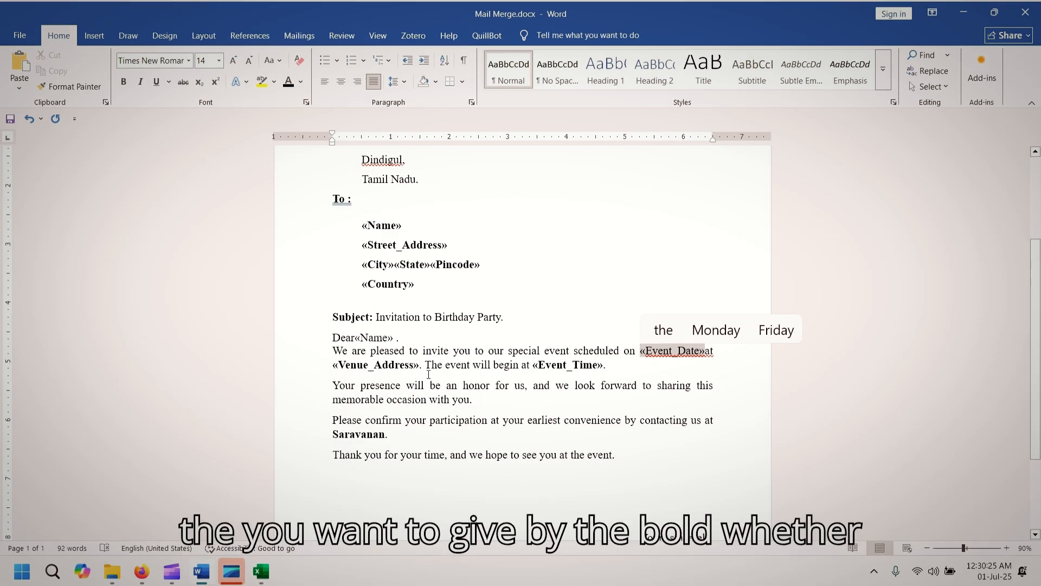
drag(379, 363, 593, 374)
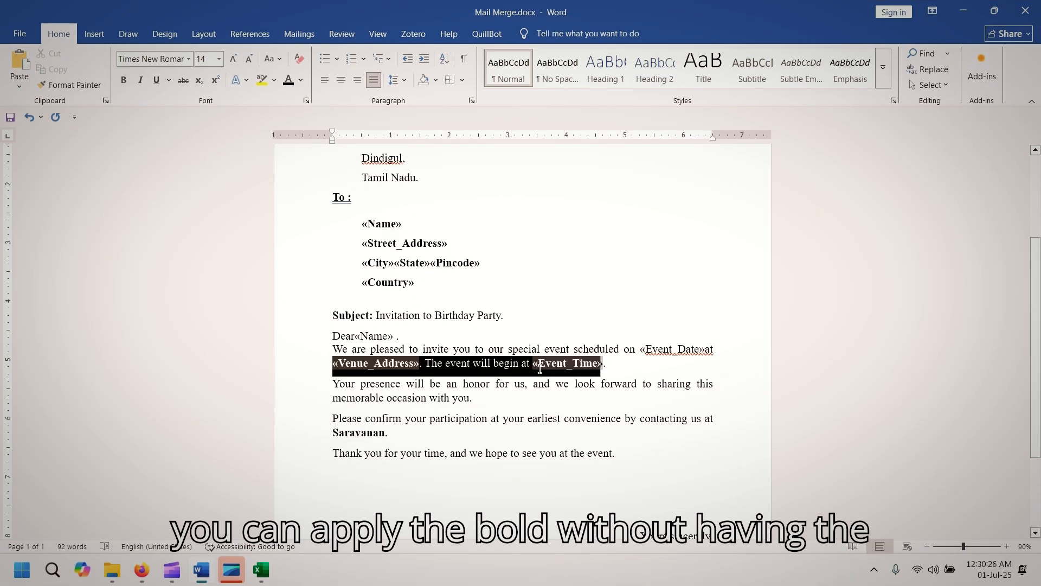
click(130, 82)
click(400, 368)
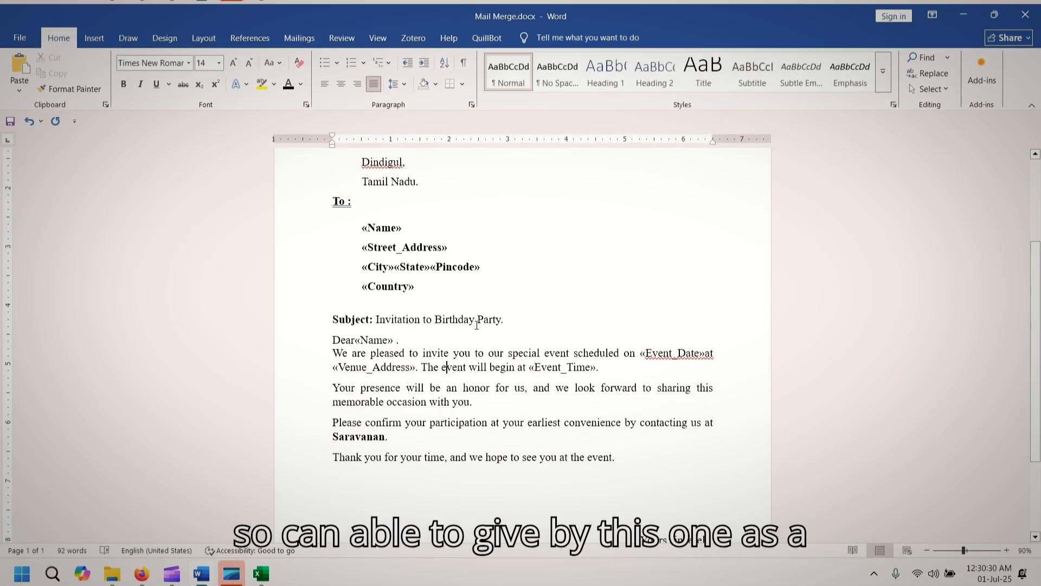
Step: Review the fixed sender address and the recipient merge fields under To in the letter
click(394, 336)
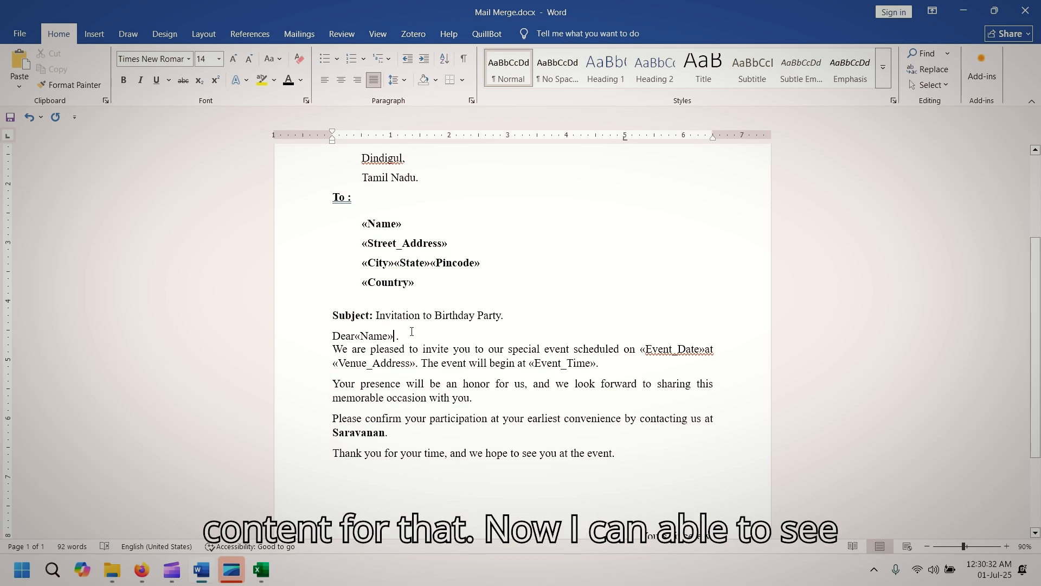
scroll(412, 331, down, 2)
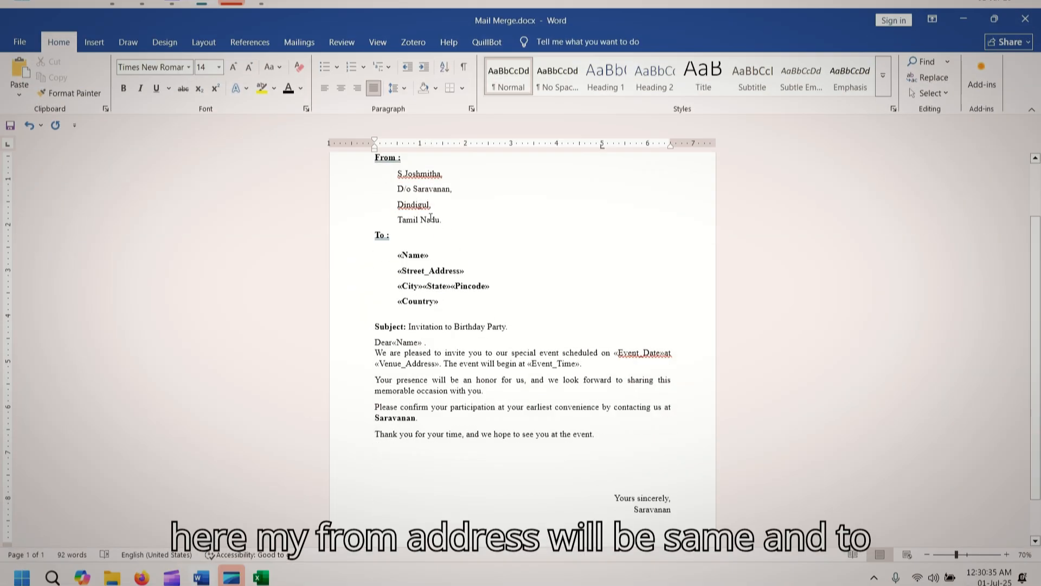
drag(402, 174, 450, 214)
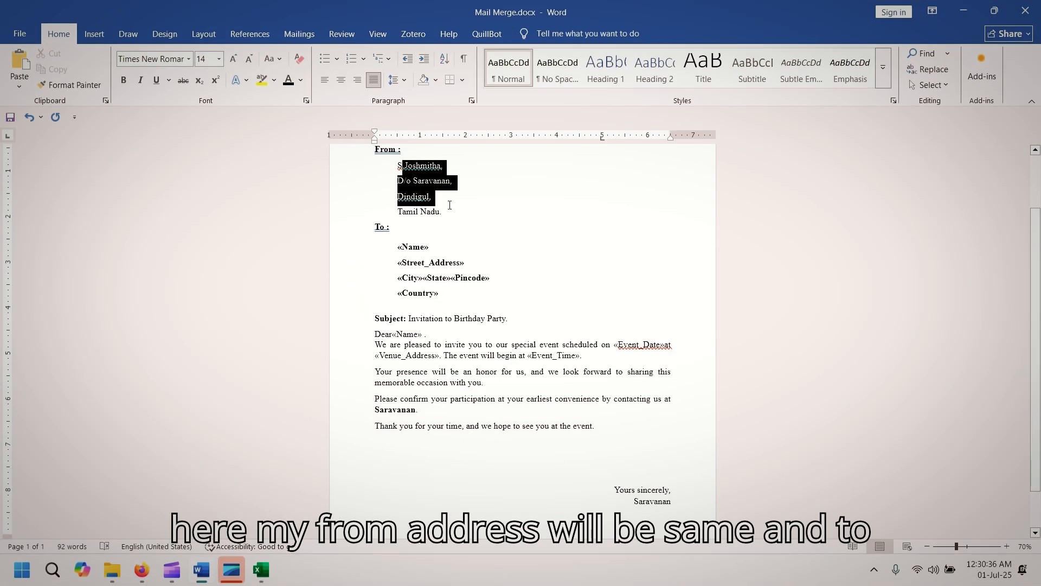
click(399, 245)
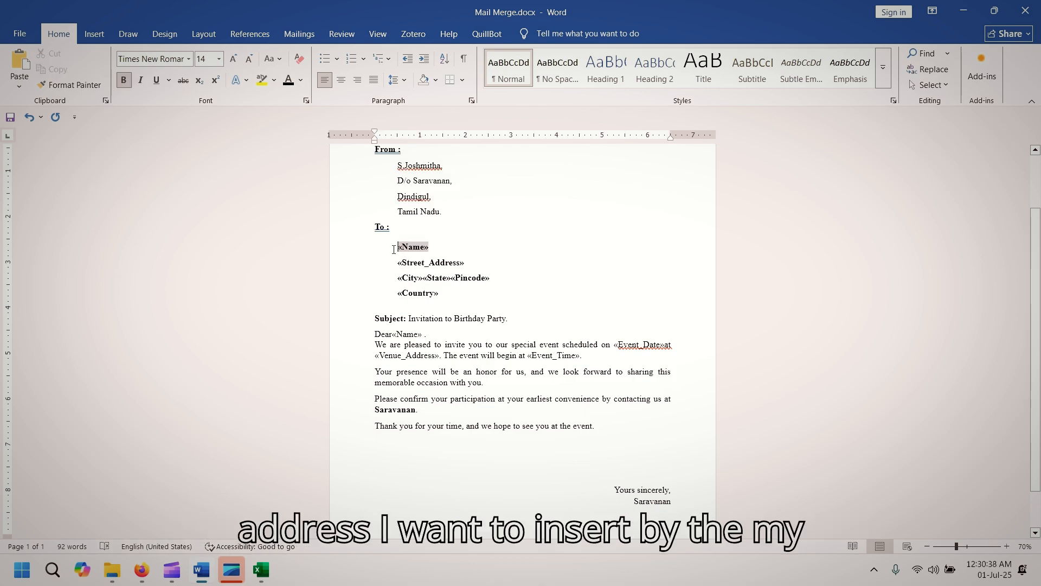
drag(394, 248, 440, 294)
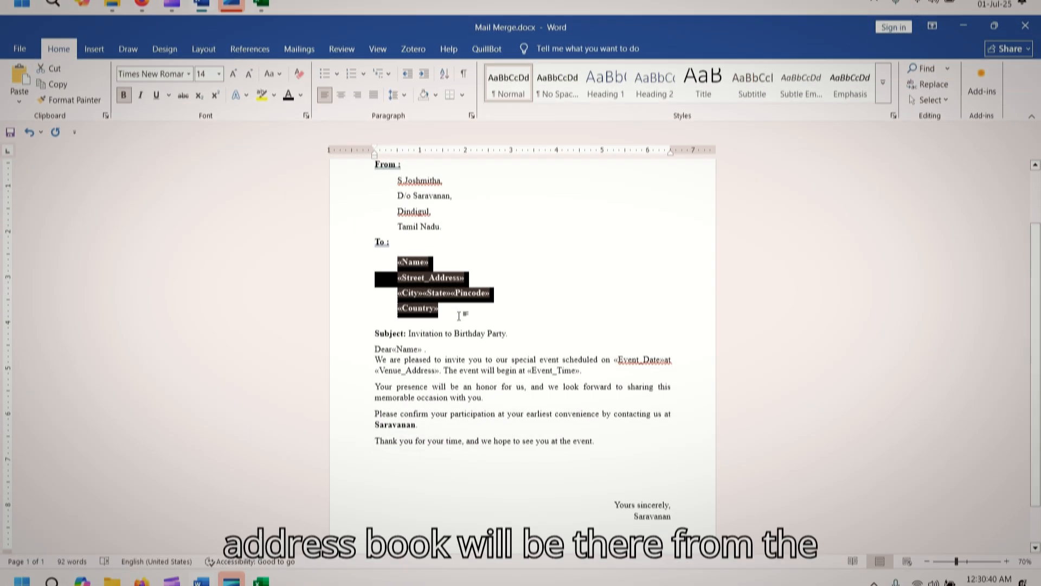
click(459, 300)
scroll(459, 300, up, 2)
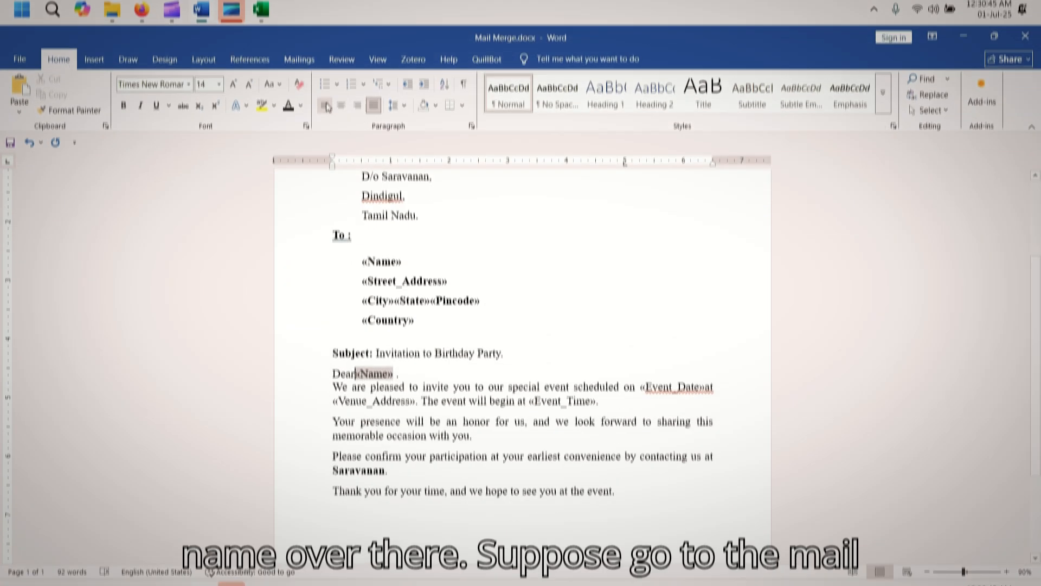
Step: Turn on the mail merge results preview so the letter shows recipient data instead of field names
click(310, 35)
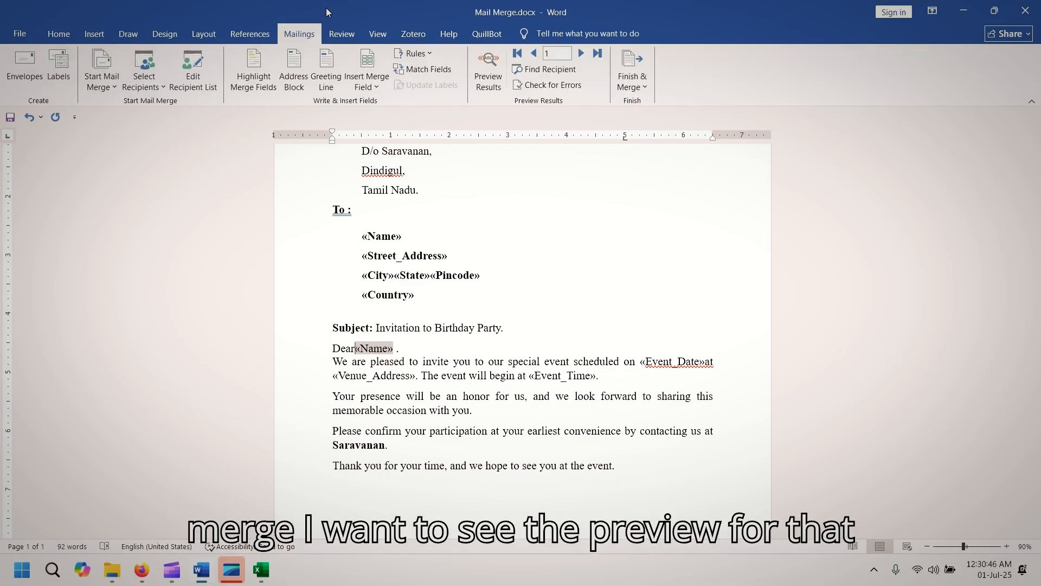
click(526, 225)
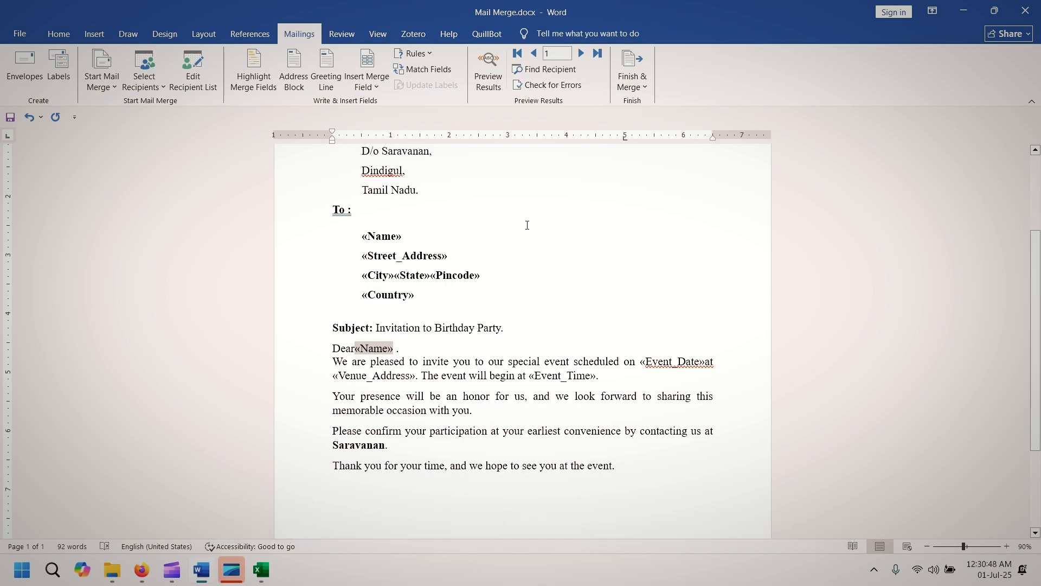
ctrl+scroll(526, 226, down, 2)
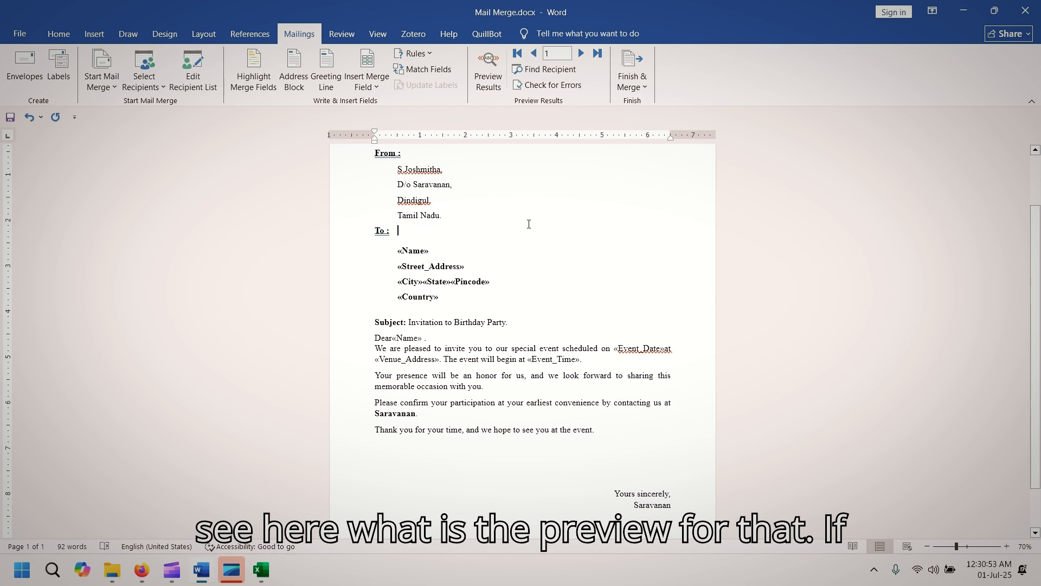
click(489, 68)
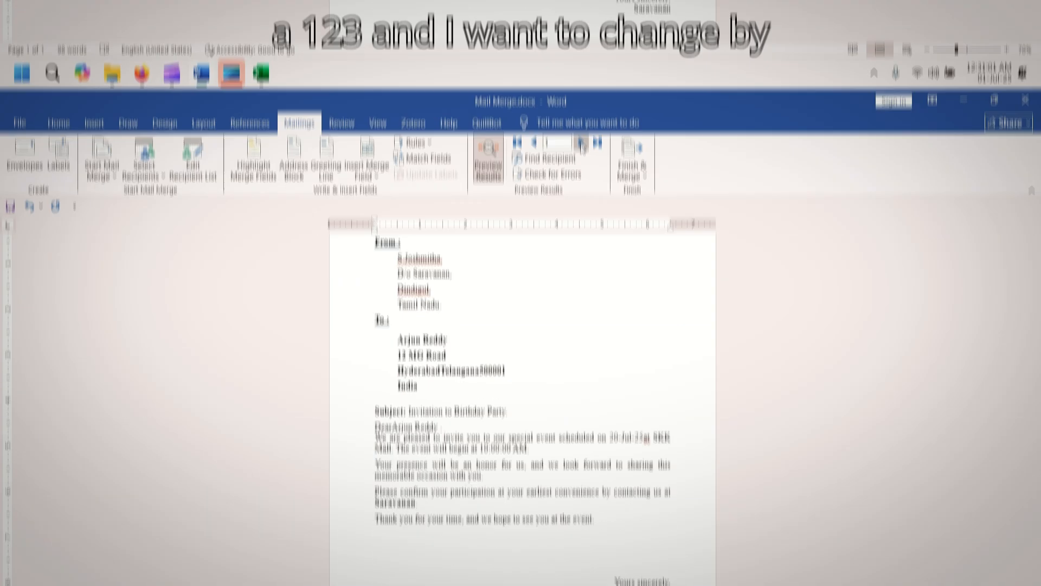
Step: Step through the previewed recipient records up to record 10 and return to the first record
click(581, 54)
click(581, 54)
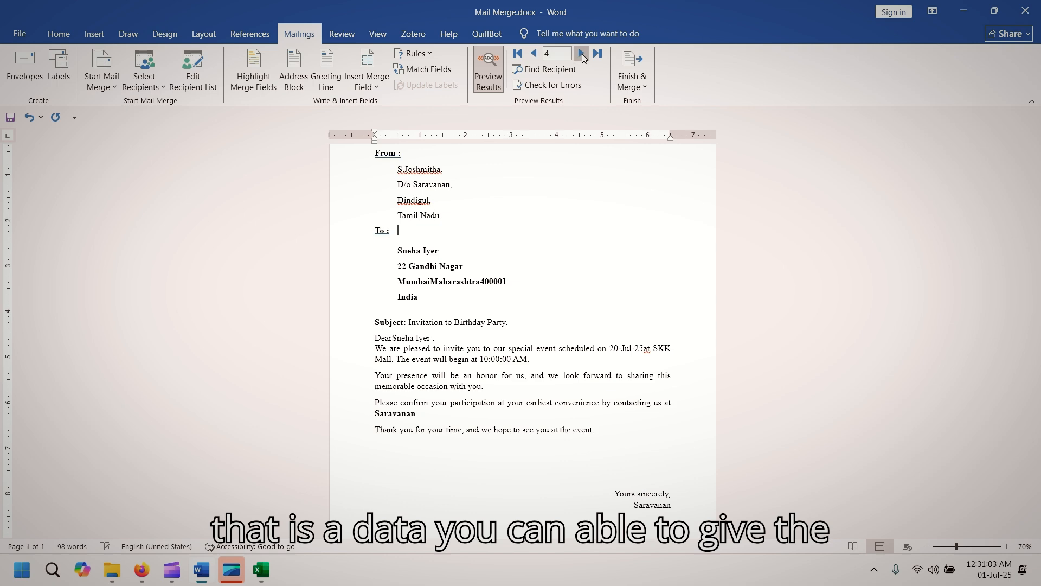
click(581, 53)
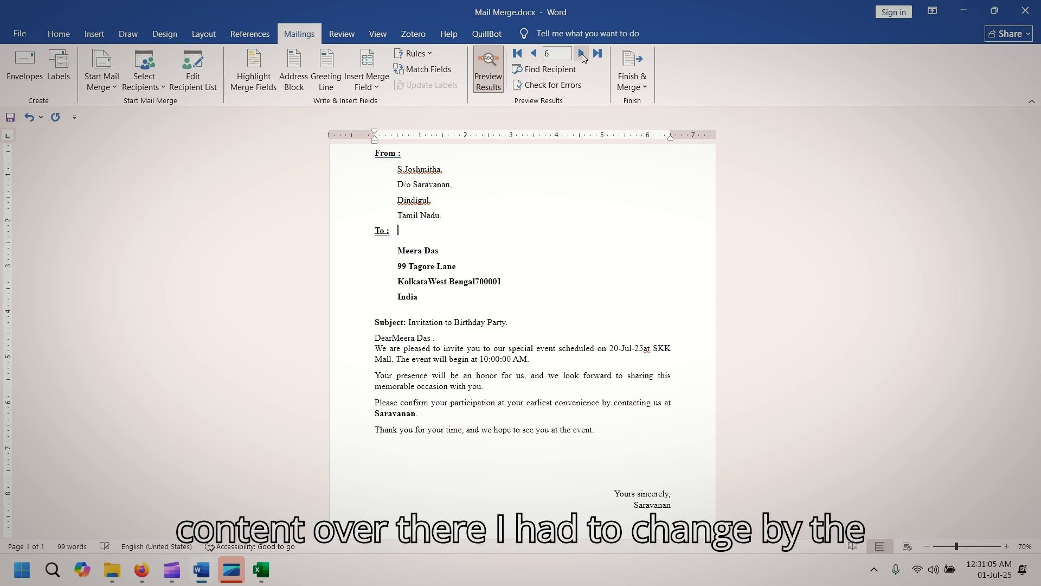
click(581, 54)
click(582, 53)
click(581, 53)
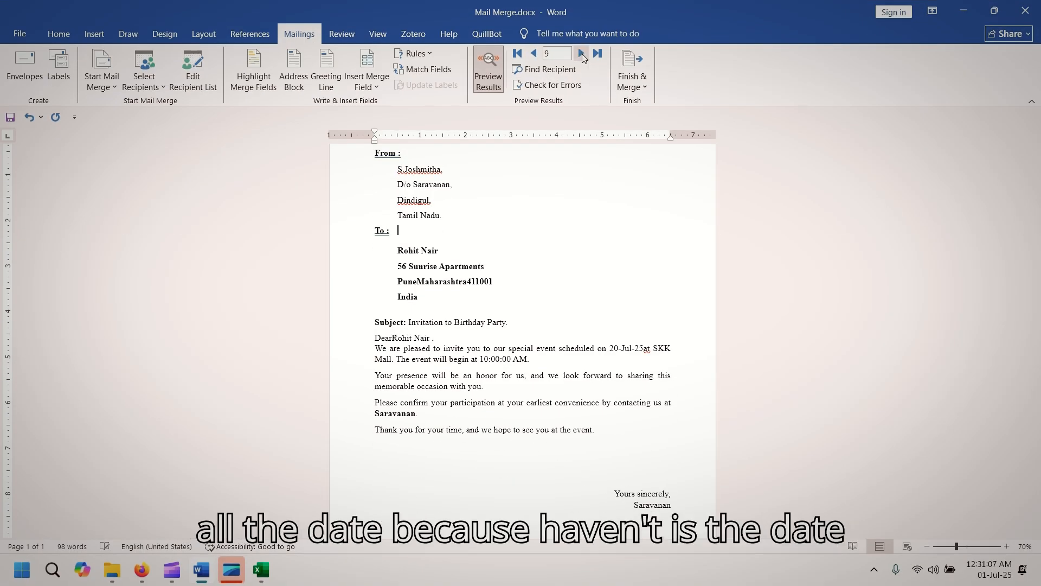
click(582, 54)
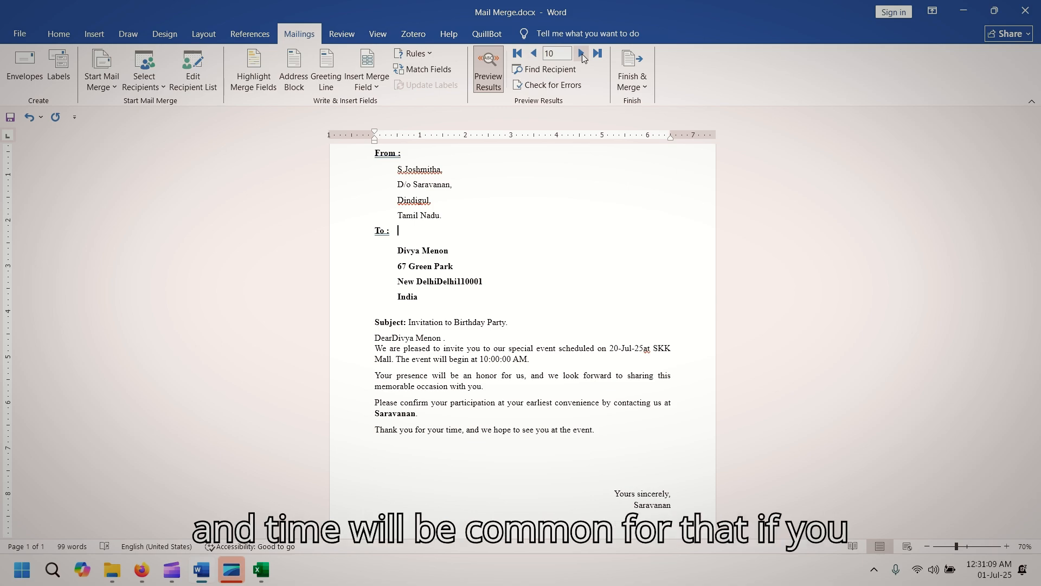
click(517, 53)
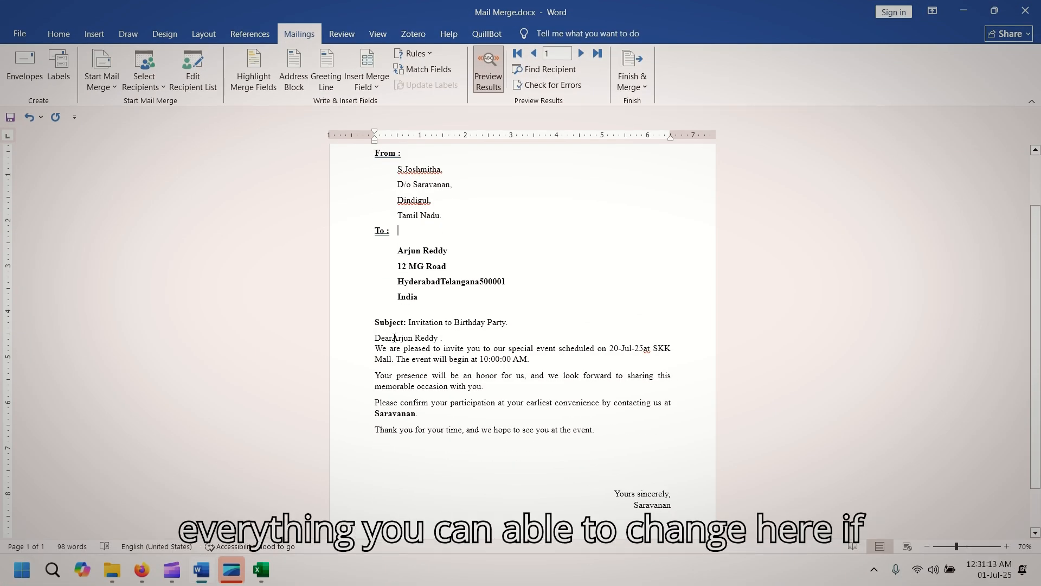
Step: Correct the salutation by adding a space after "Dear" and placing a comma directly after the Name field
click(422, 339)
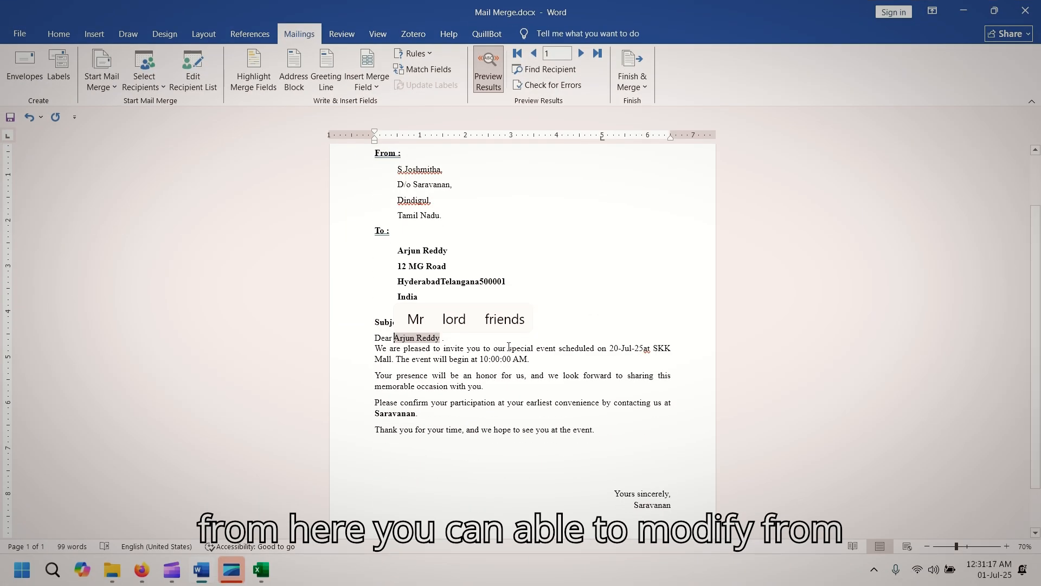
click(463, 341)
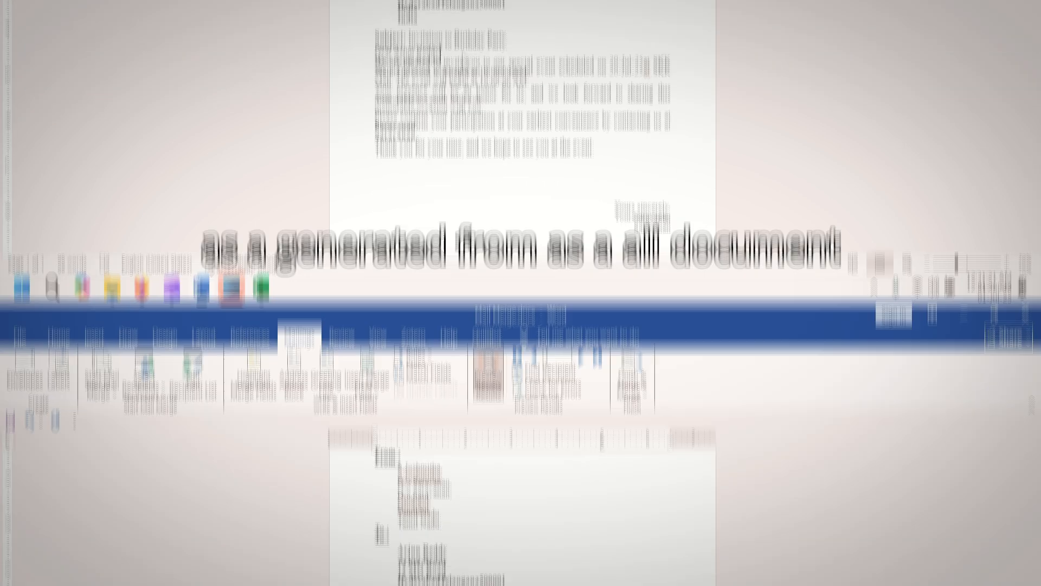
key(BackSpace)
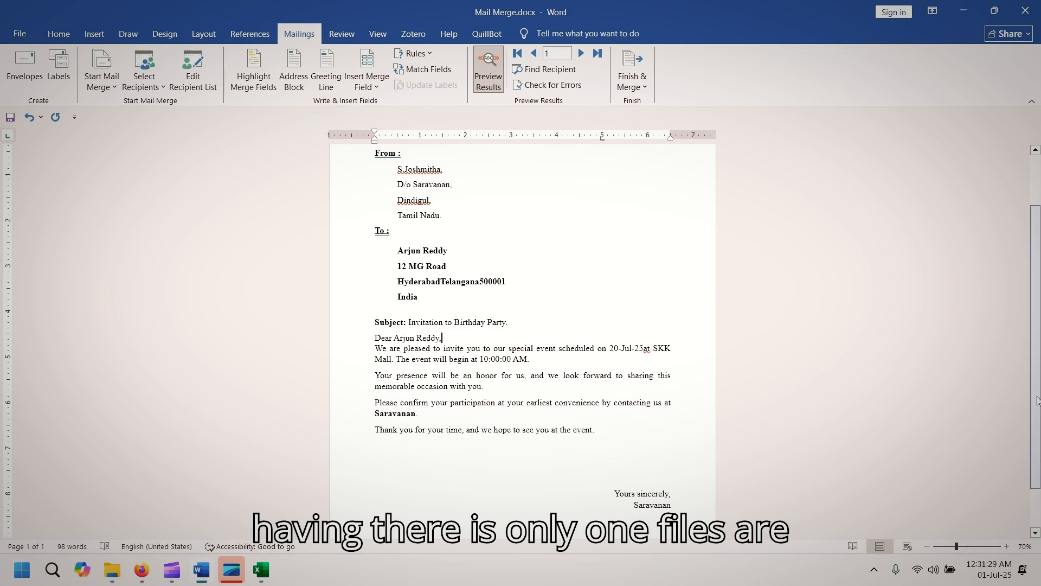
Step: Finish the merge by printing all records to Microsoft Print to PDF
drag(1038, 401, 1037, 437)
scroll(542, 174, down, 1)
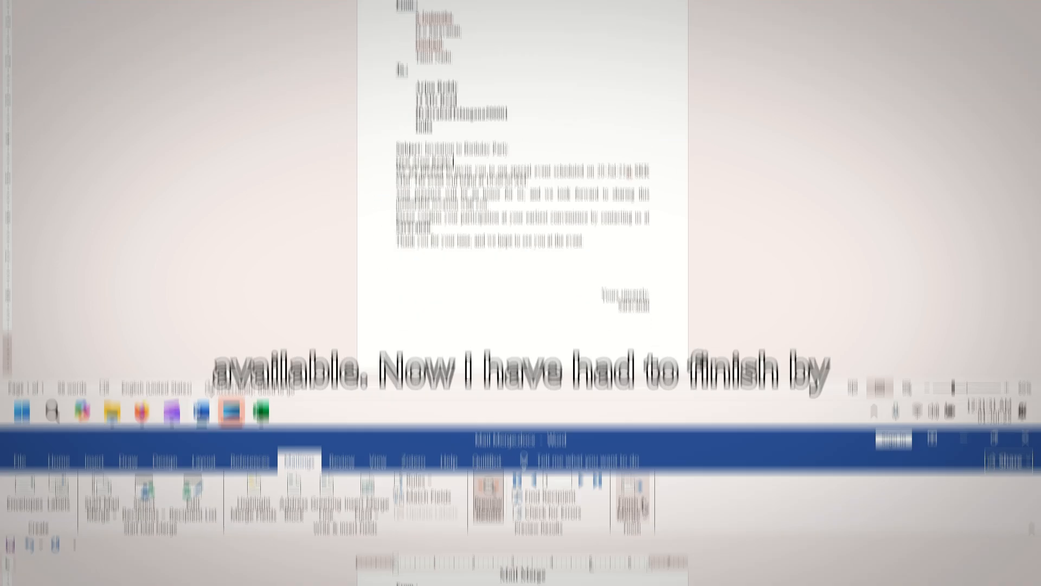
click(633, 507)
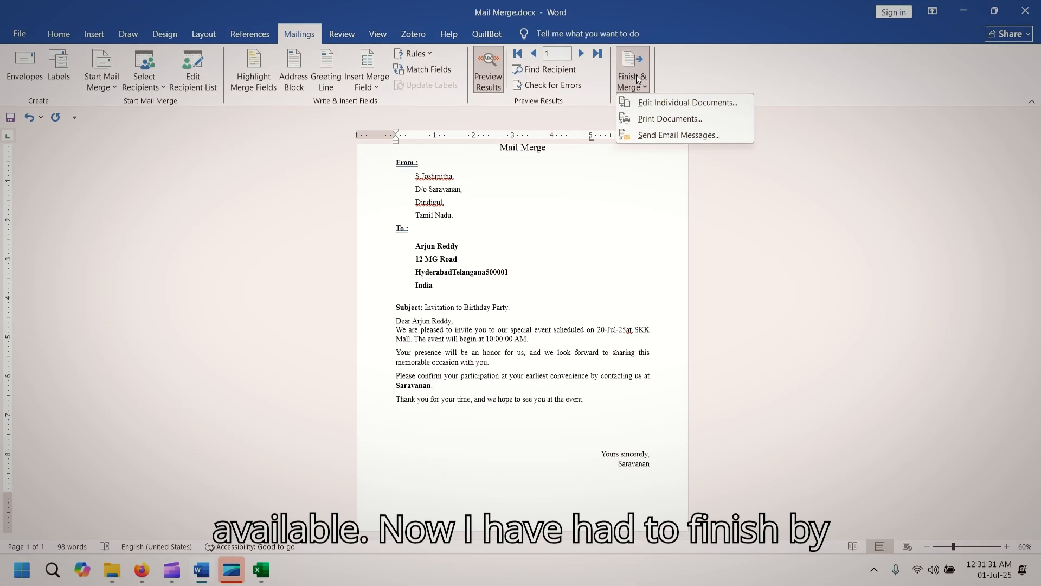
click(664, 116)
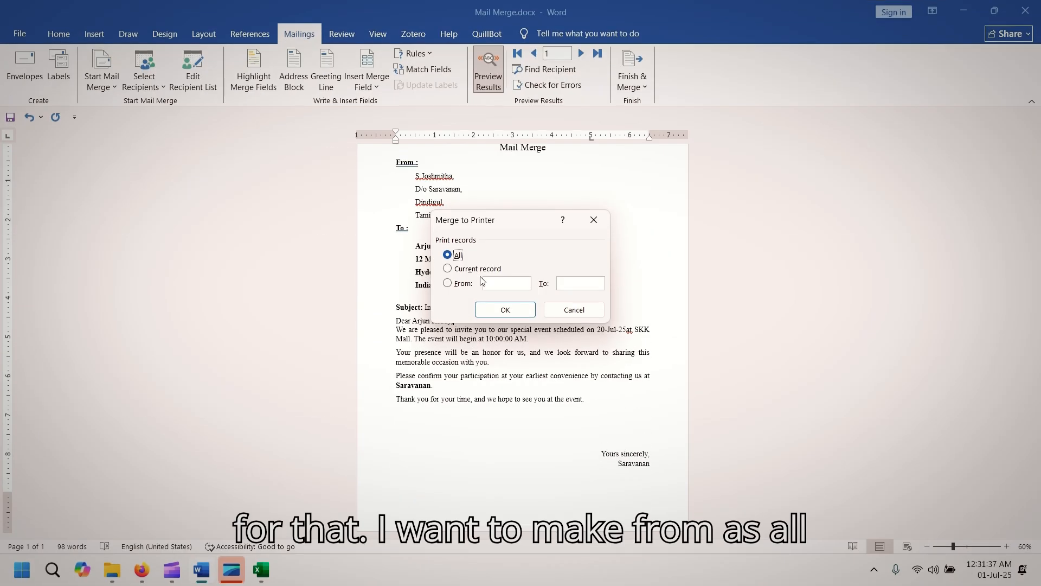
click(514, 306)
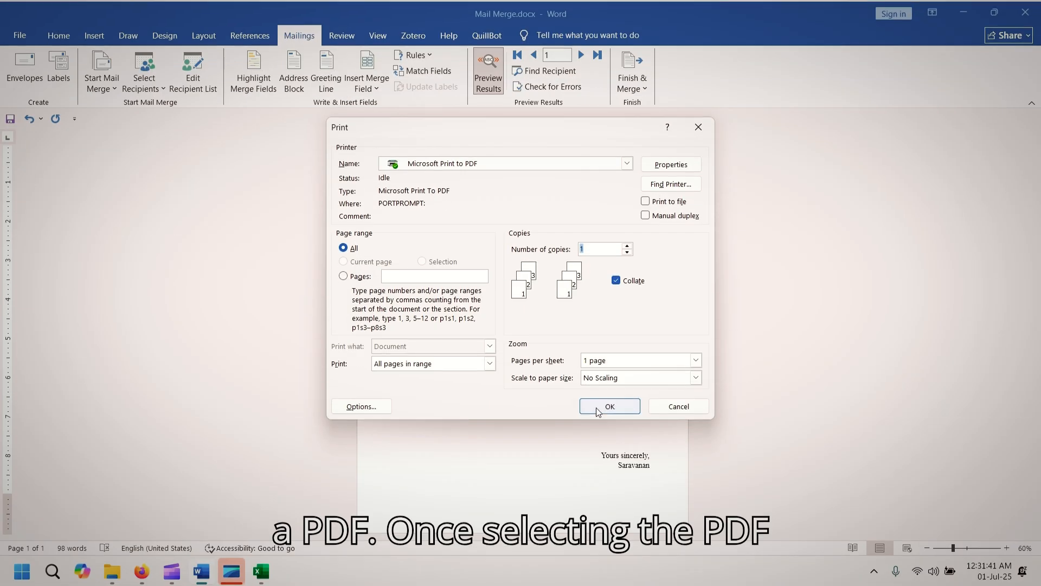
click(596, 406)
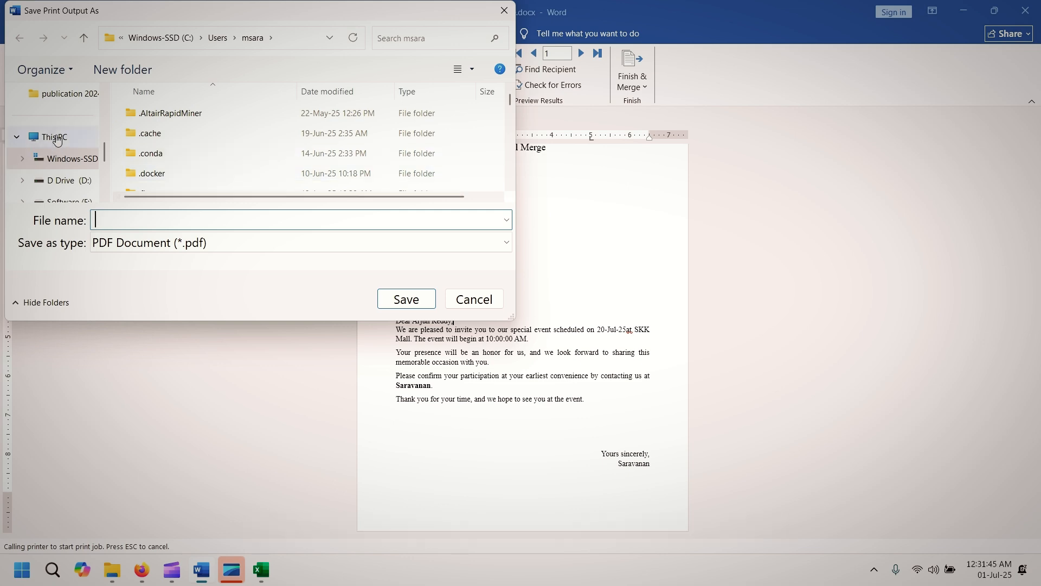
Step: Save the merged PDF output to the Desktop with the file name merge
scroll(57, 140, up, 3)
click(69, 165)
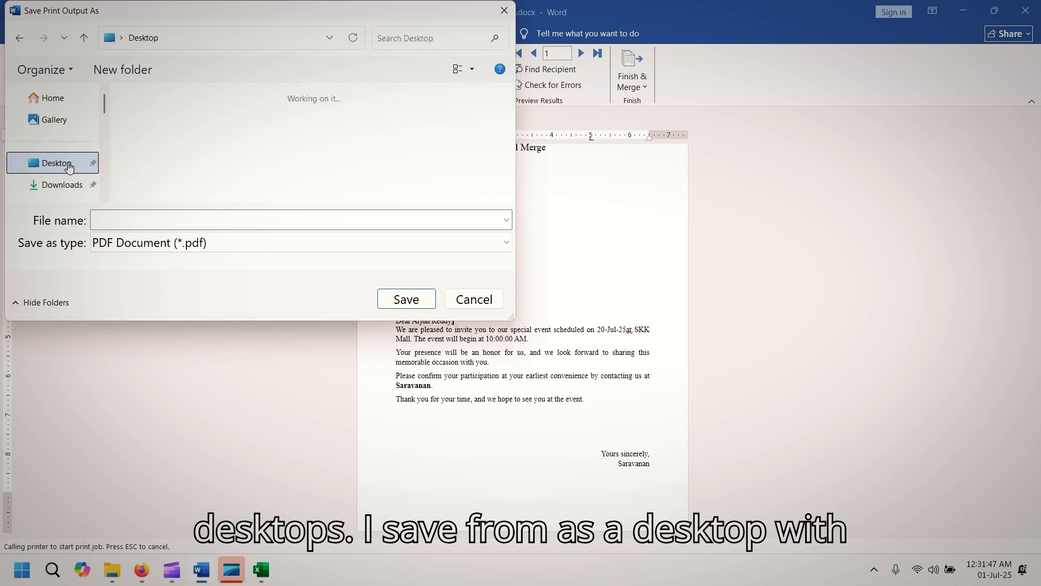
click(167, 227)
text(merg)
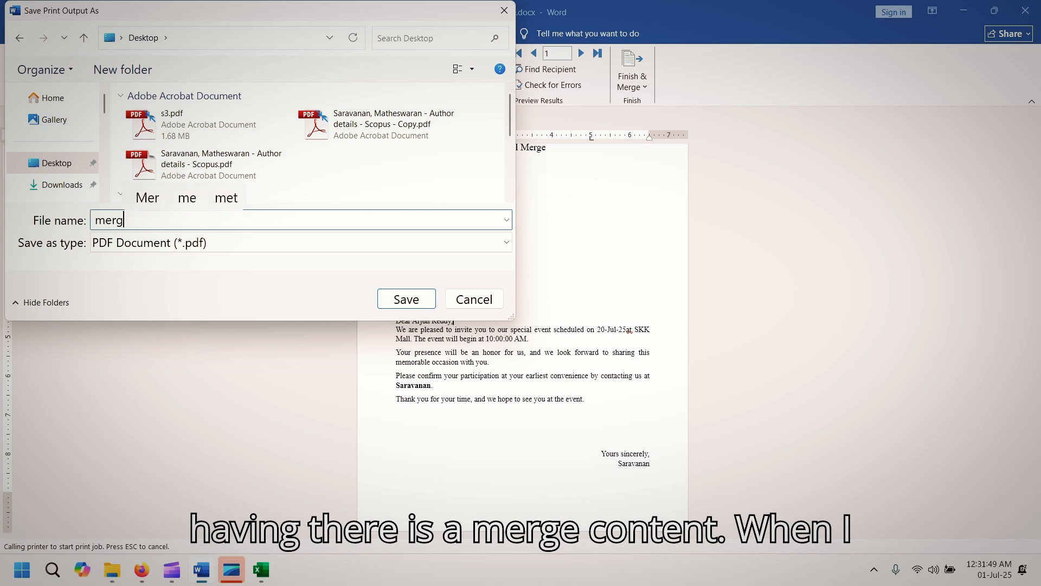
text(e)
key(Return)
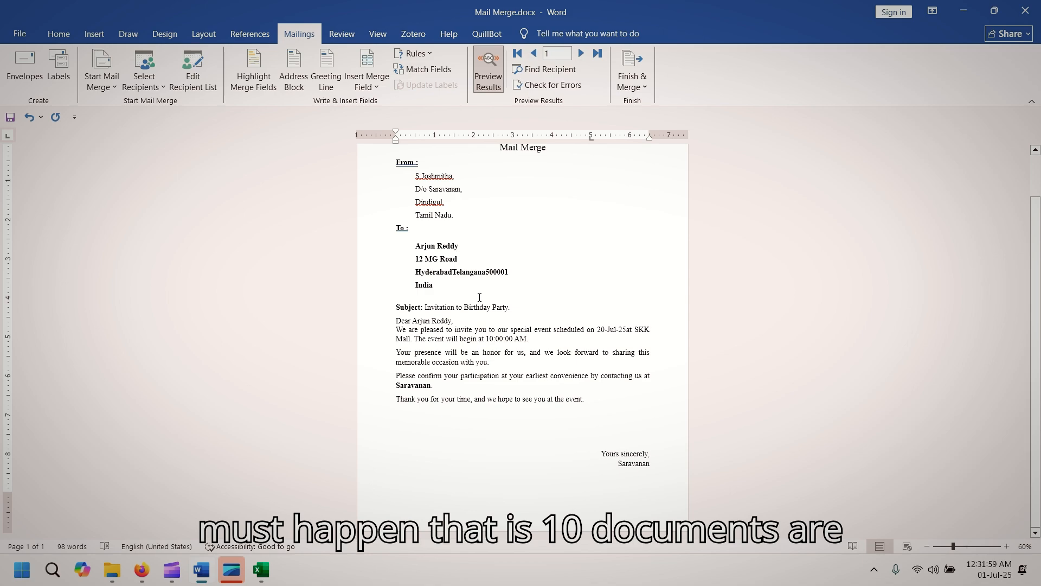
Step: Show the desktop and open merge.pdf in Adobe Acrobat Pro
key(super)
click(182, 92)
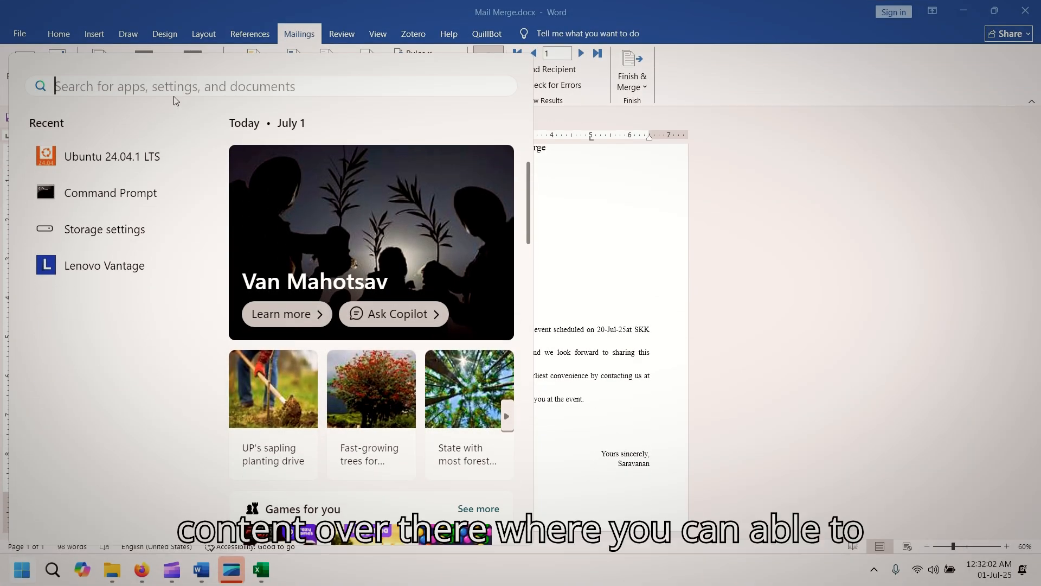
click(22, 563)
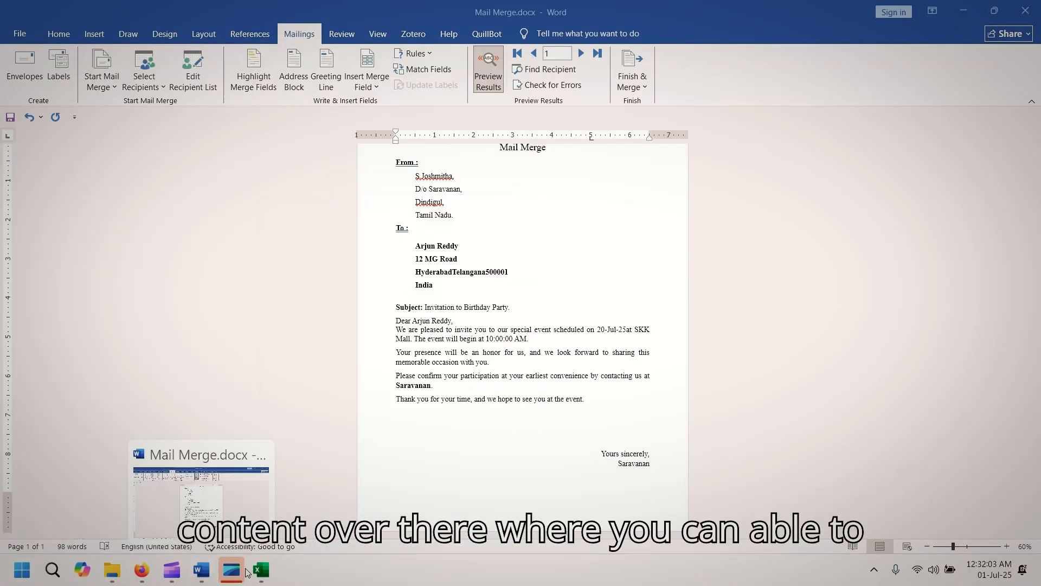
key(super+d)
double_click(36, 20)
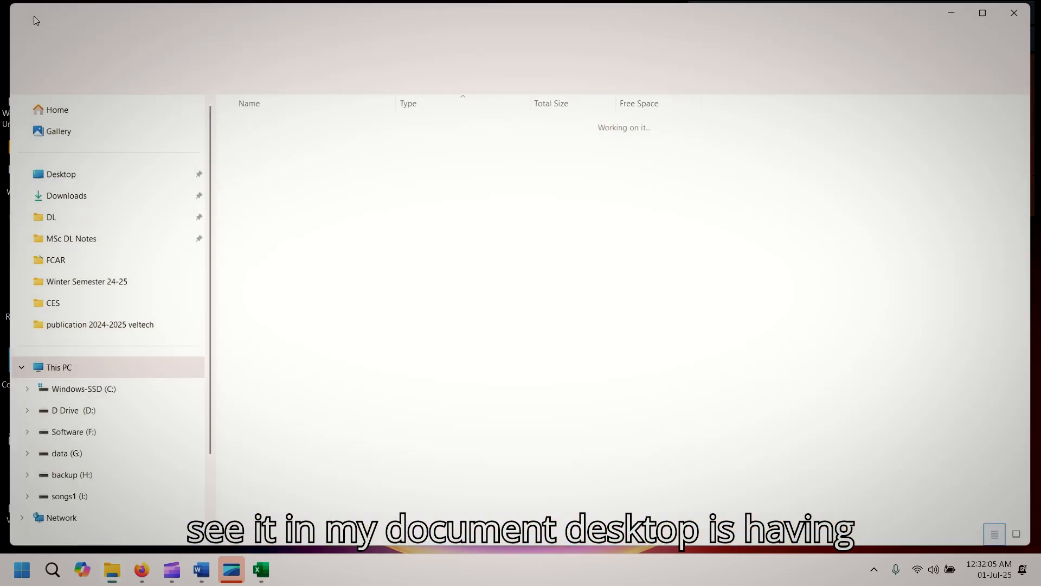
key(super+d)
double_click(169, 144)
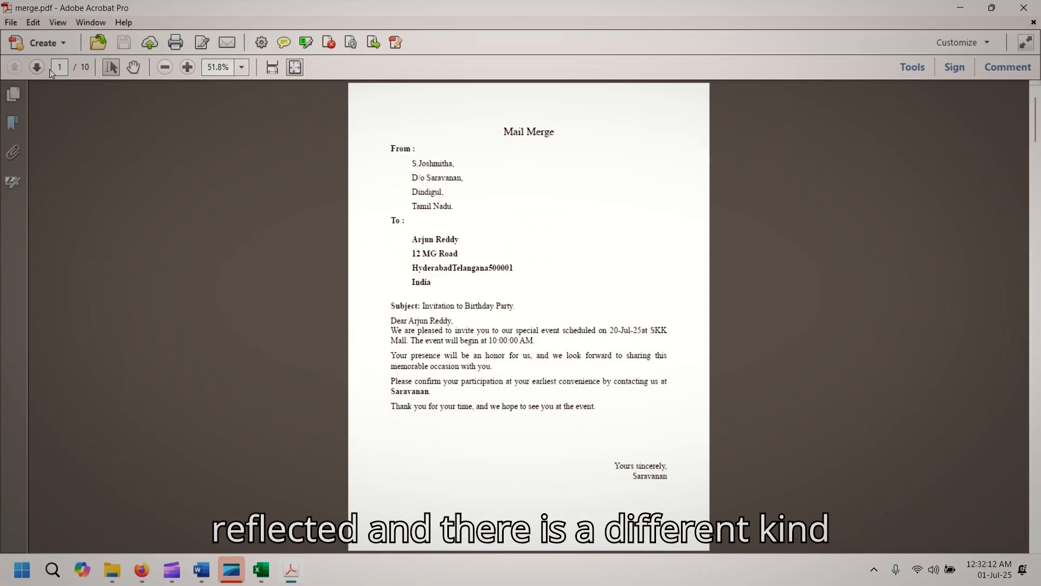
Step: Page through the merged letters to page 10 to check each recipient's address, and close the PDF
click(38, 69)
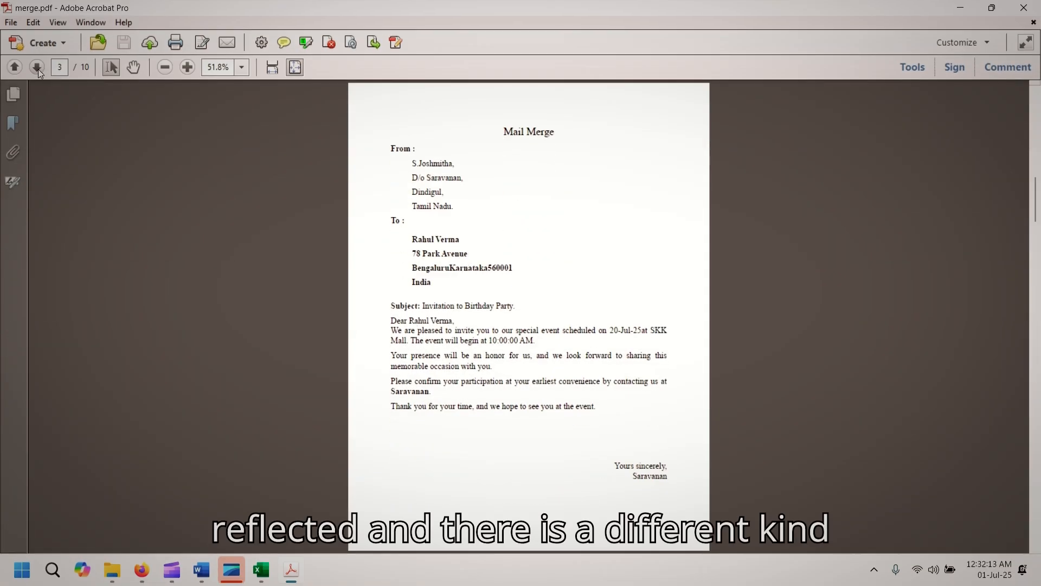
click(37, 67)
click(37, 67)
click(37, 67)
click(37, 67)
click(37, 68)
click(36, 67)
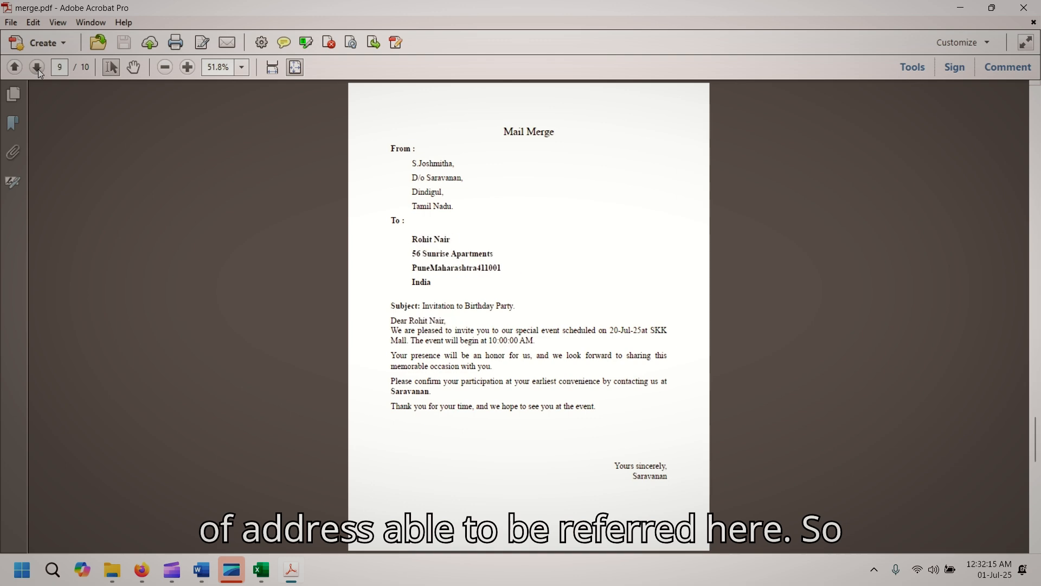
click(37, 67)
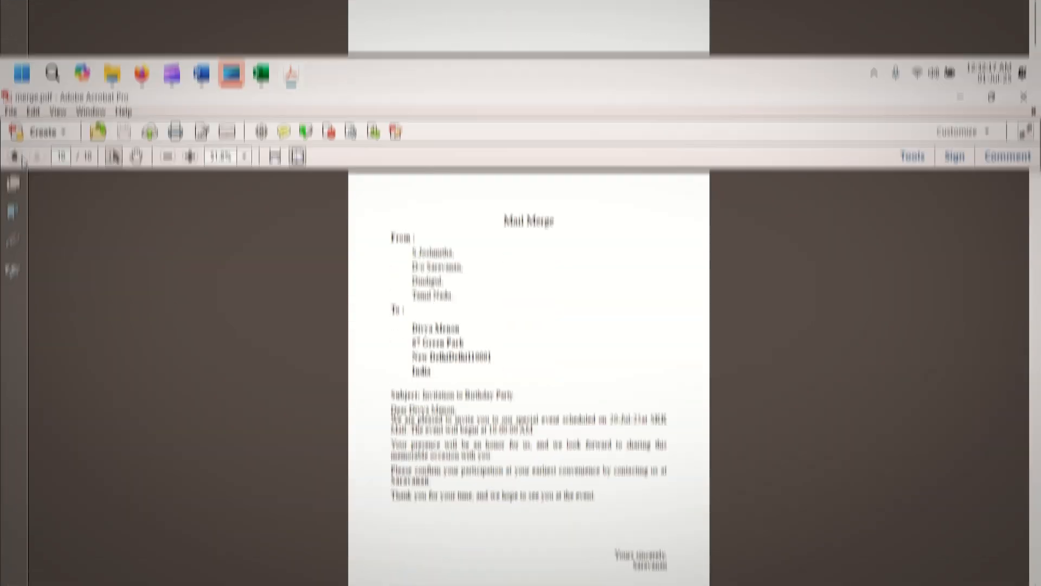
click(15, 67)
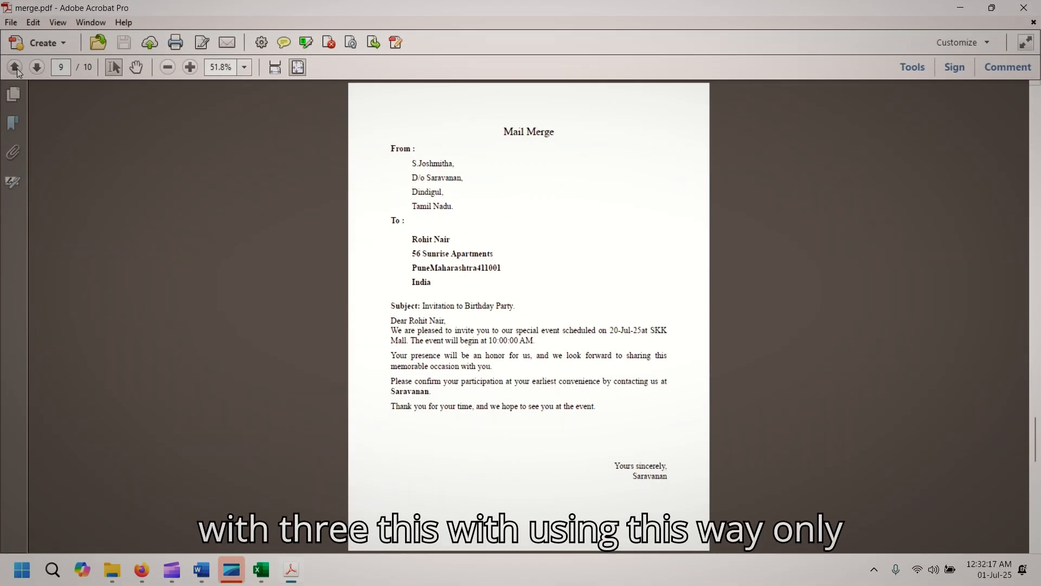
click(37, 67)
click(16, 67)
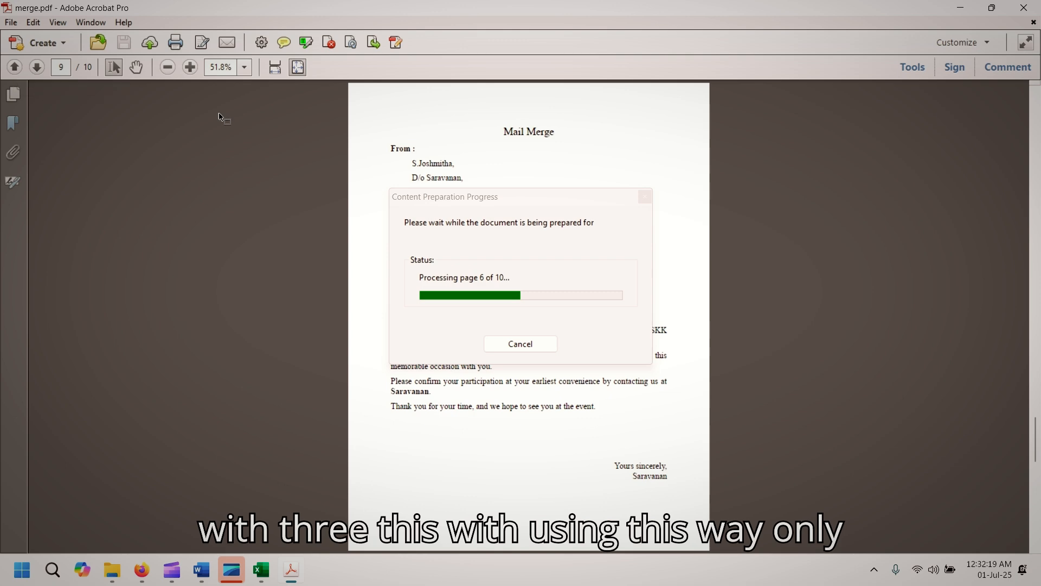
click(651, 202)
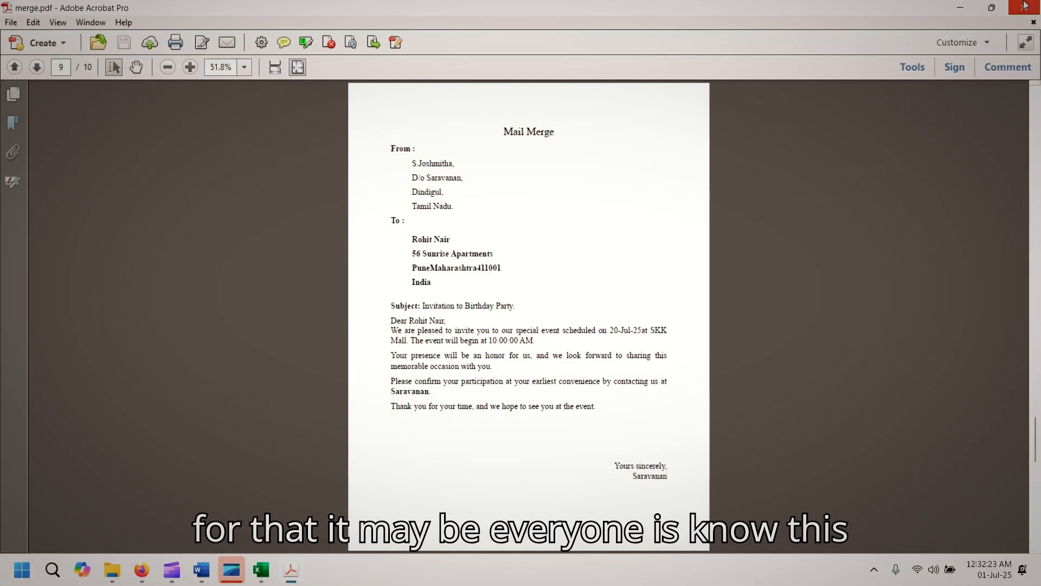
click(1025, 5)
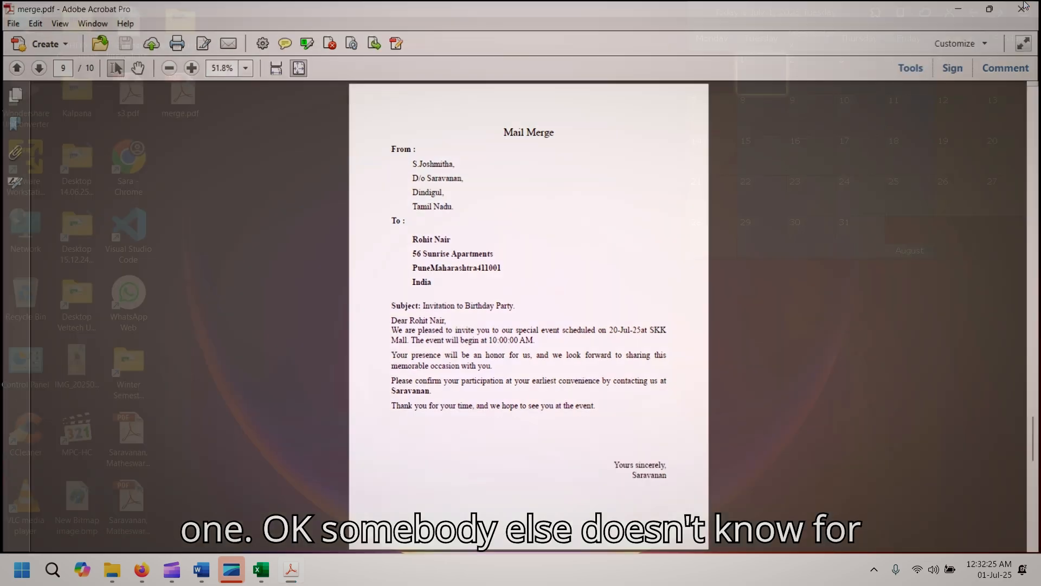